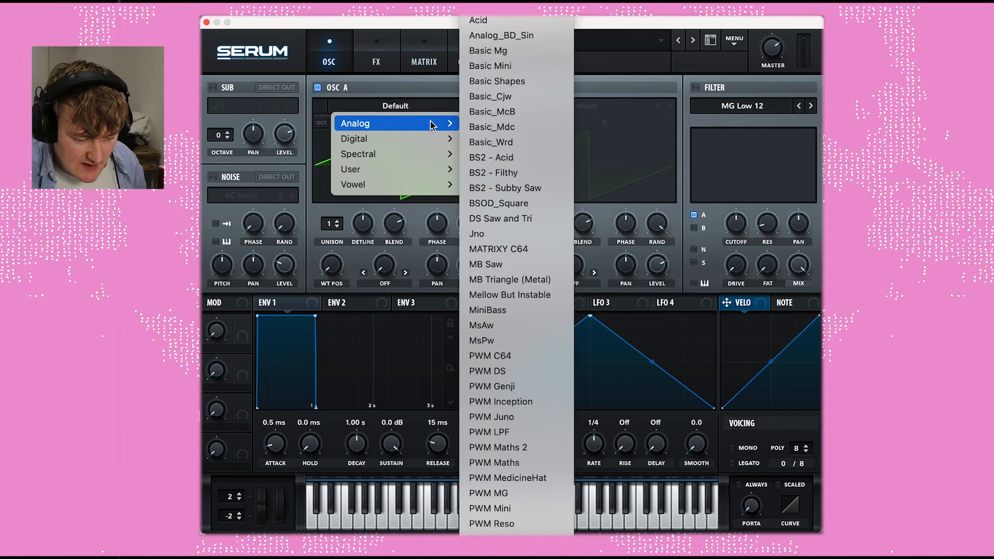
Load the Basic_Wrd analog wavetable into oscillator A and raise its wavetable position slightly
left_click(516, 142)
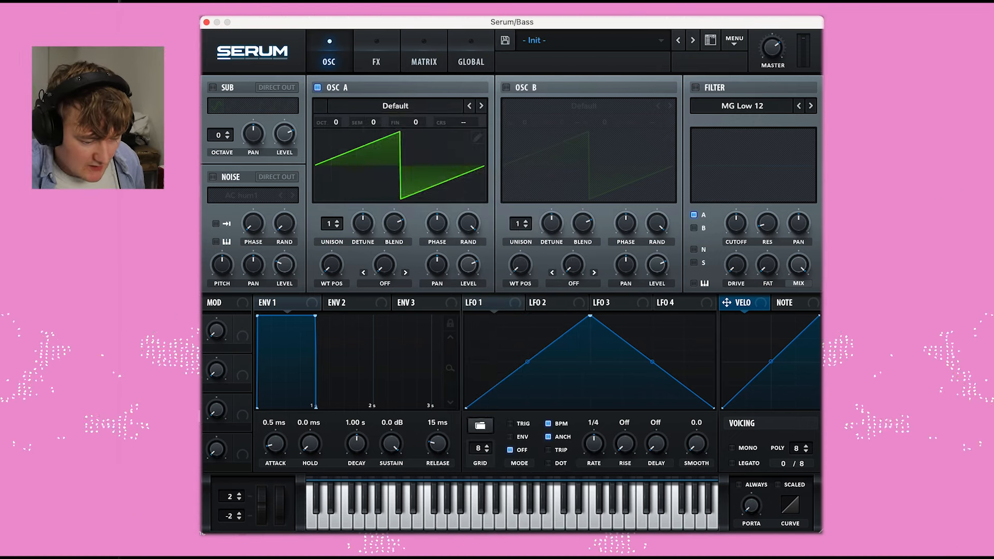
left_click_drag(332, 264, 332, 205)
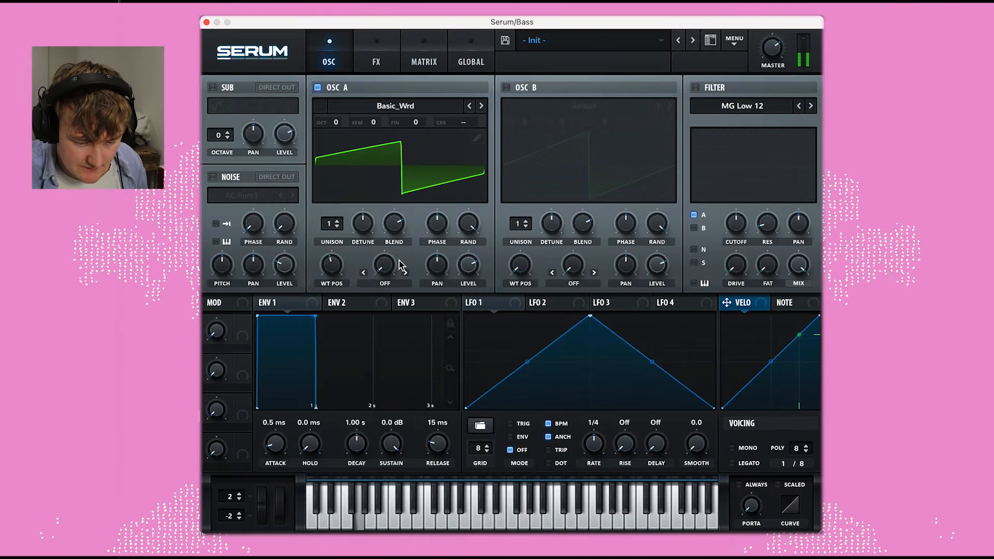
Enable the MG Low 12 filter, route oscillator B through it as well, and set oscillator A's octave to -1
left_click(695, 88)
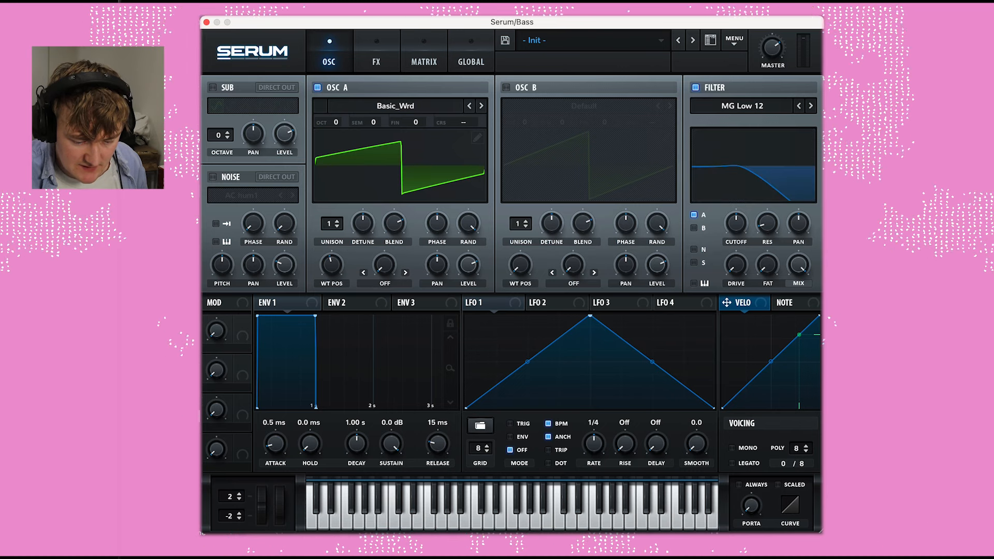
left_click(694, 228)
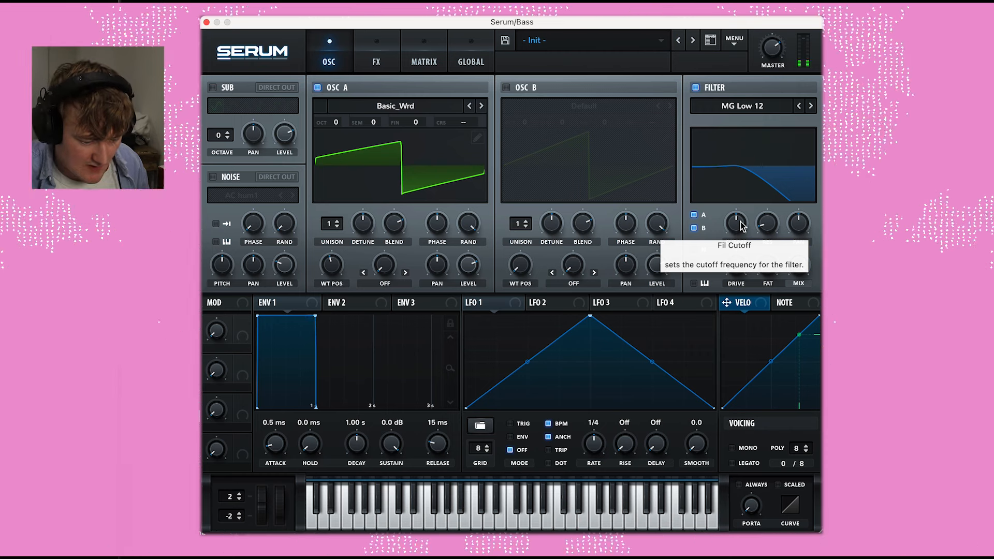
left_click_drag(335, 123, 336, 133)
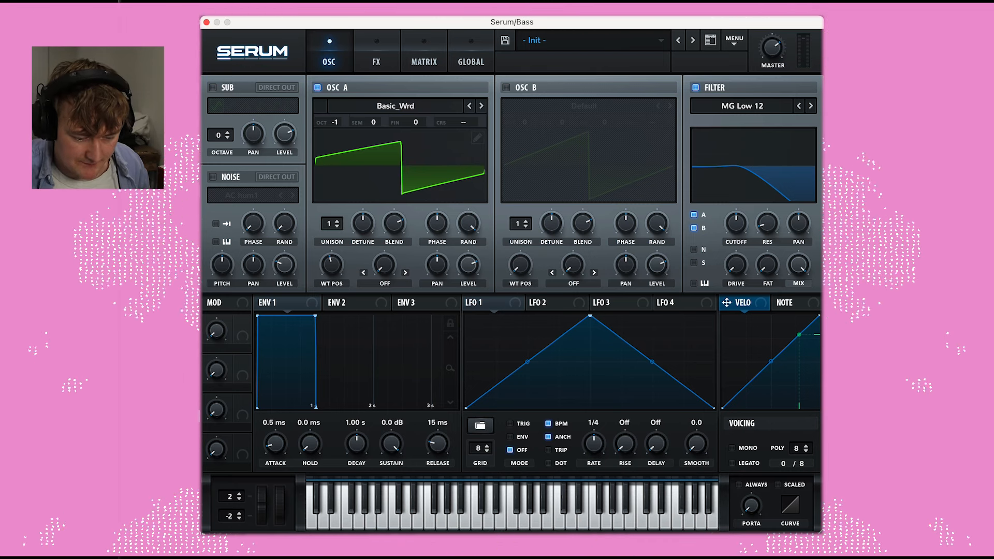
Enable oscillator B with the Basic_Wrd analog wavetable and raise its wavetable position slightly to match oscillator A
left_click(506, 88)
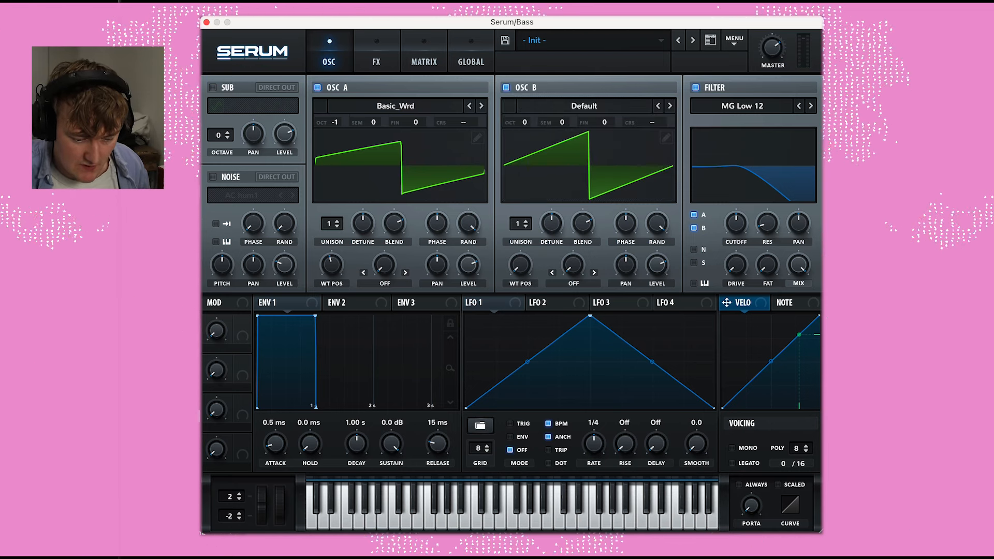
left_click(584, 106)
mouse_move(570, 123)
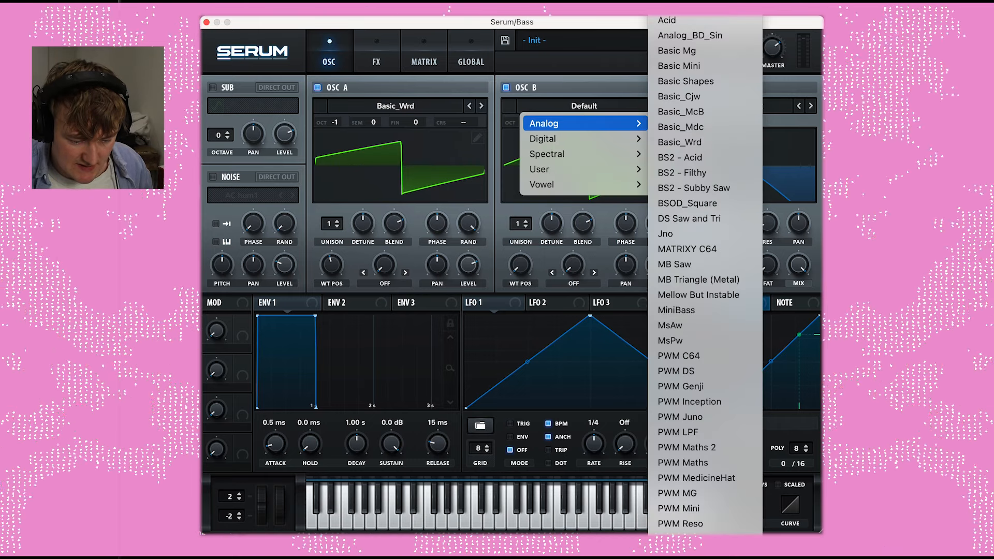
left_click(680, 142)
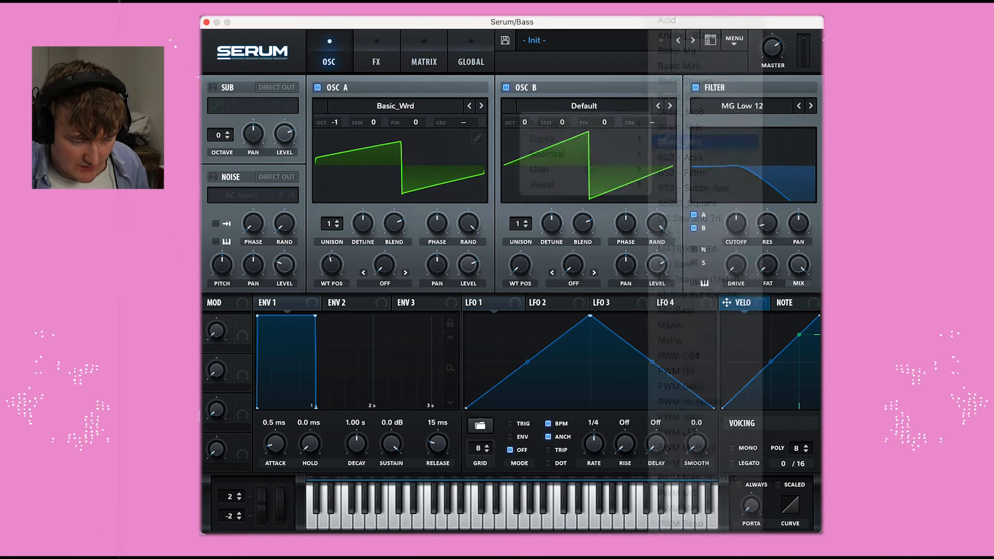
left_click_drag(520, 265, 520, 239)
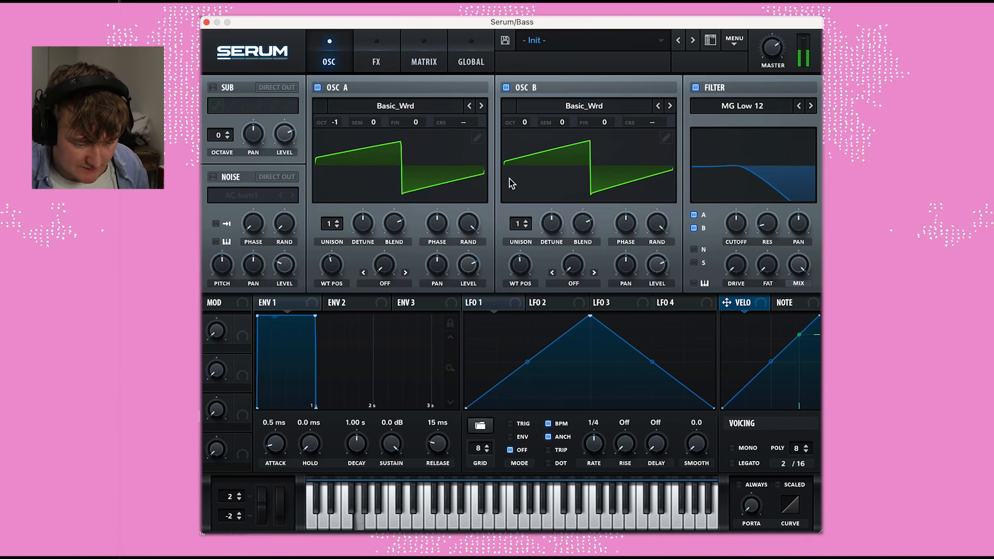
left_click_drag(521, 263, 521, 264)
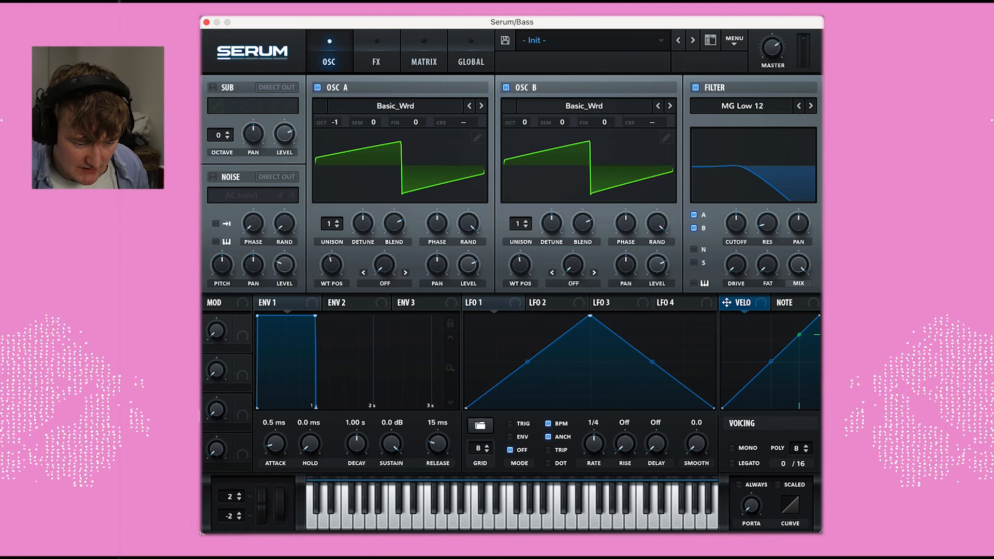
Tune oscillator B to octave +1 and -5 semitones
mouse_move(524, 123)
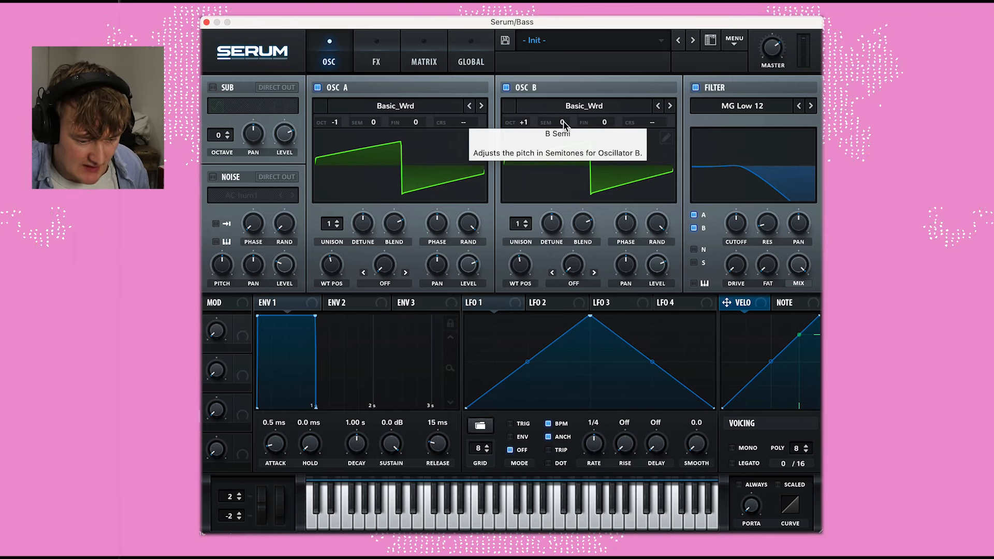
left_click_drag(563, 125, 563, 136)
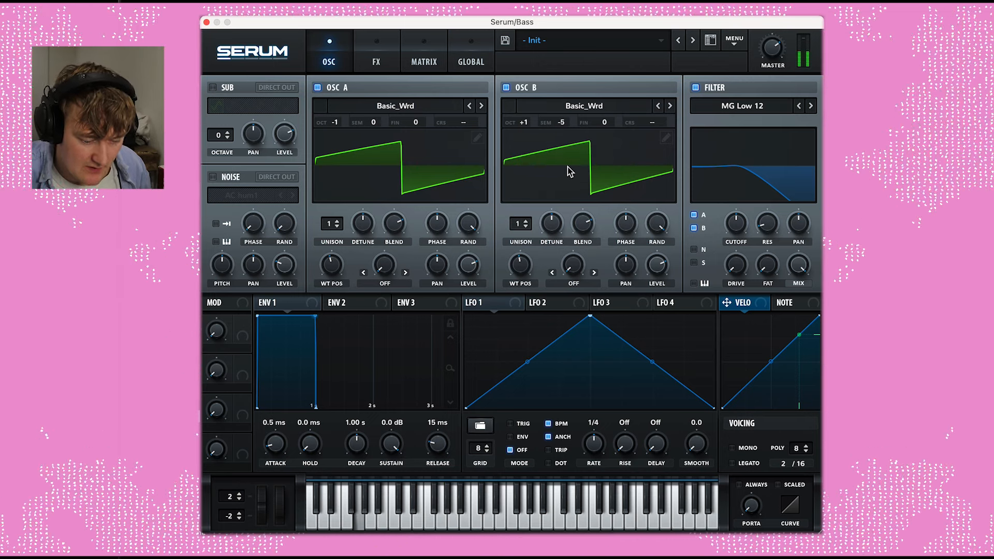
key("XF86AudioRaiseVolume")
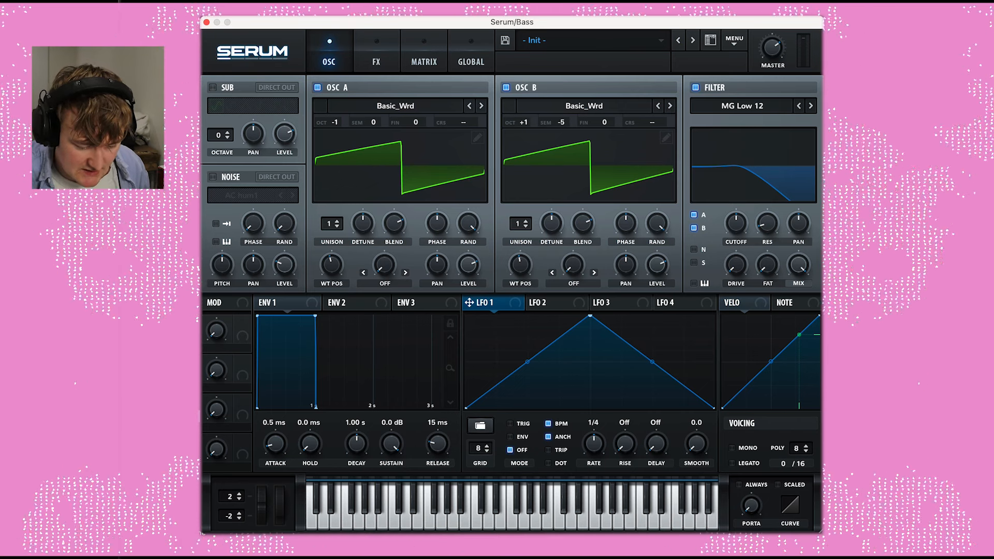
Turn off BPM sync for LFO 1 and set its rate to 3.8 Hz
left_click(548, 424)
left_click_drag(594, 443, 594, 451)
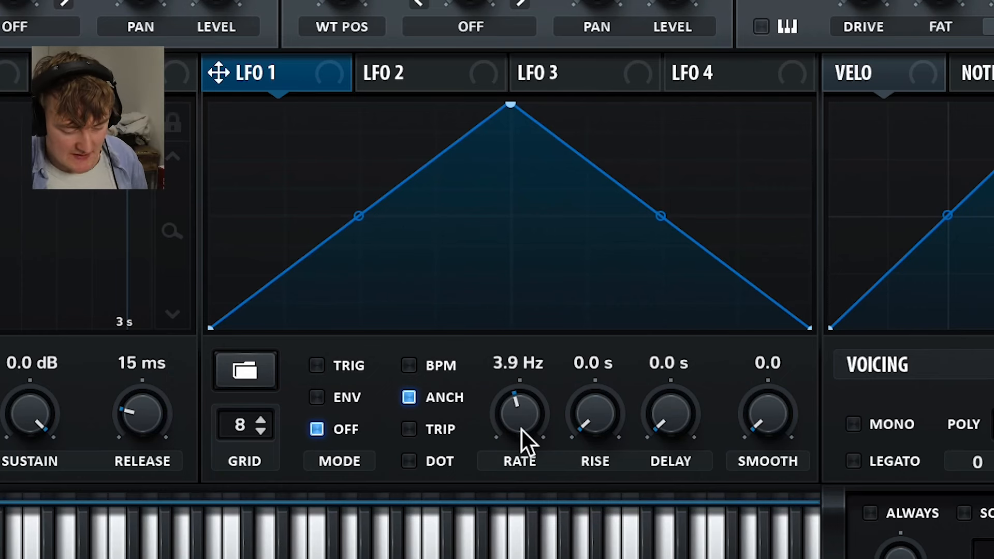
left_click_drag(522, 429, 522, 431)
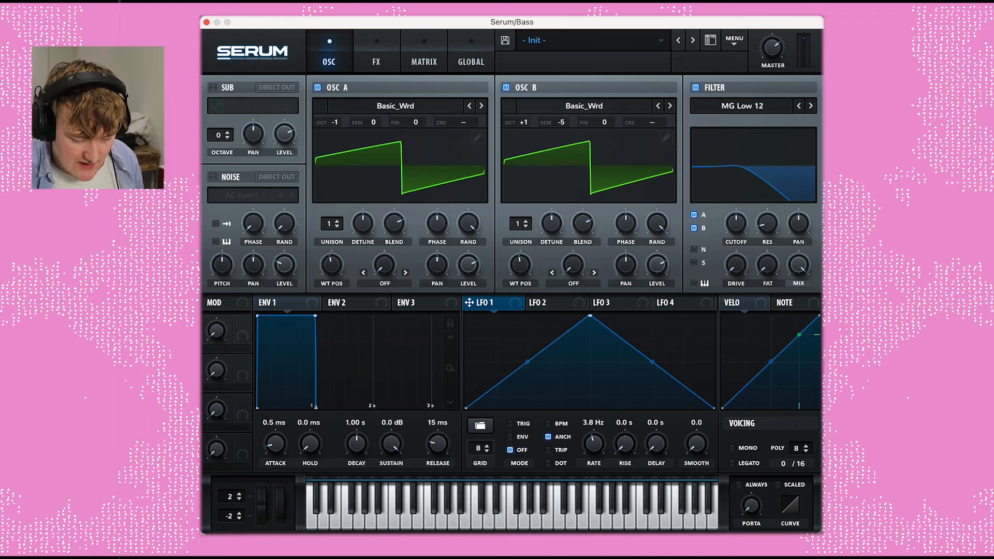
Assign LFO 1 to the levels of oscillators A and B and audition faster rates of 12.3 Hz and 7.8 Hz
left_click_drag(469, 303, 468, 265)
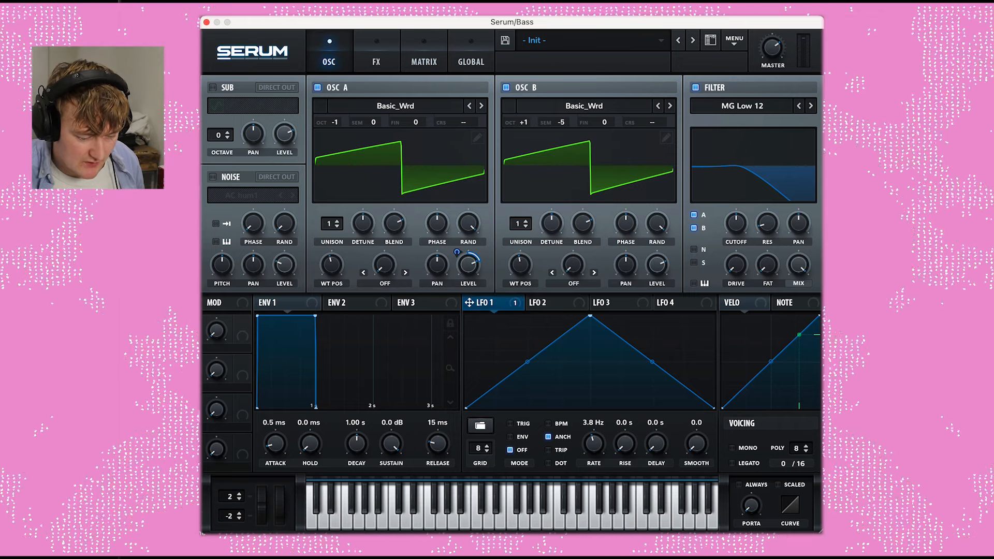
left_click_drag(469, 303, 657, 265)
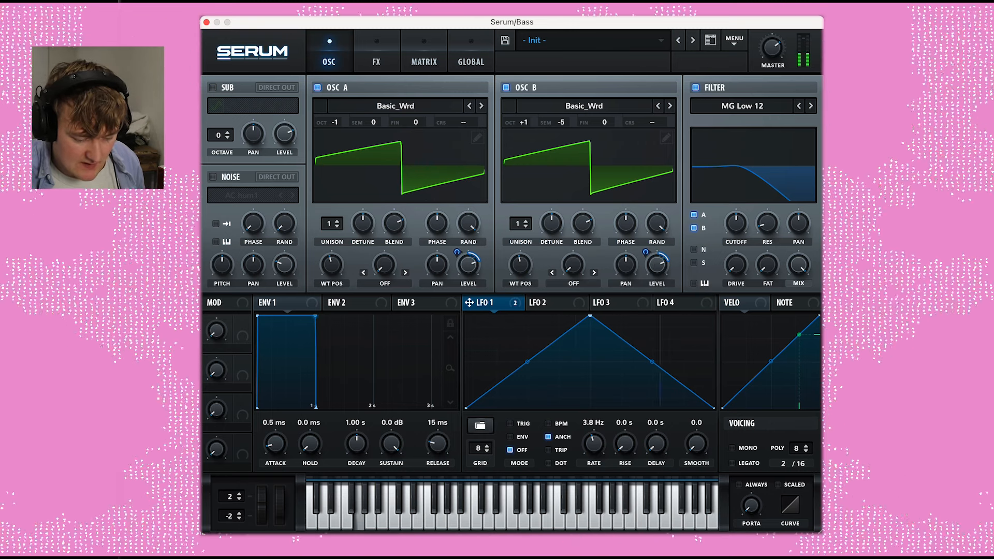
left_click_drag(594, 443, 594, 425)
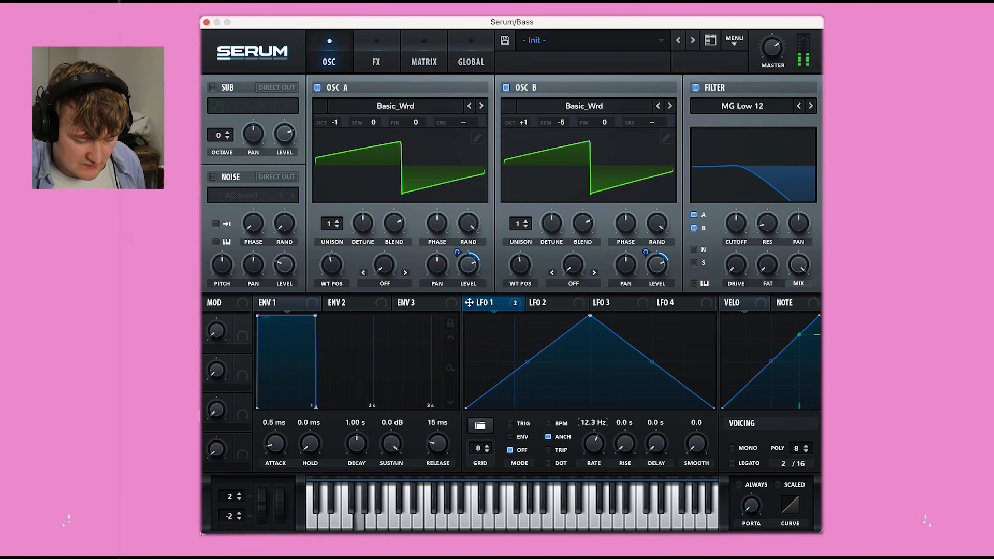
mouse_move(593, 444)
left_mouse_down()
mouse_move(594, 459)
mouse_move(594, 429)
left_mouse_up()
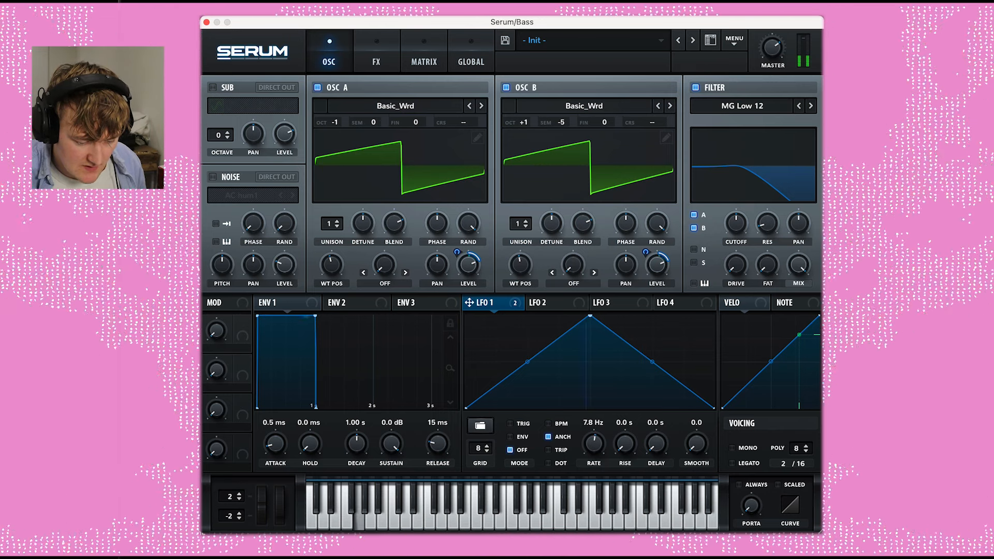
Reduce the depth of LFO 1's modulation on the levels of oscillators A and B
left_click(456, 253)
left_click(456, 253)
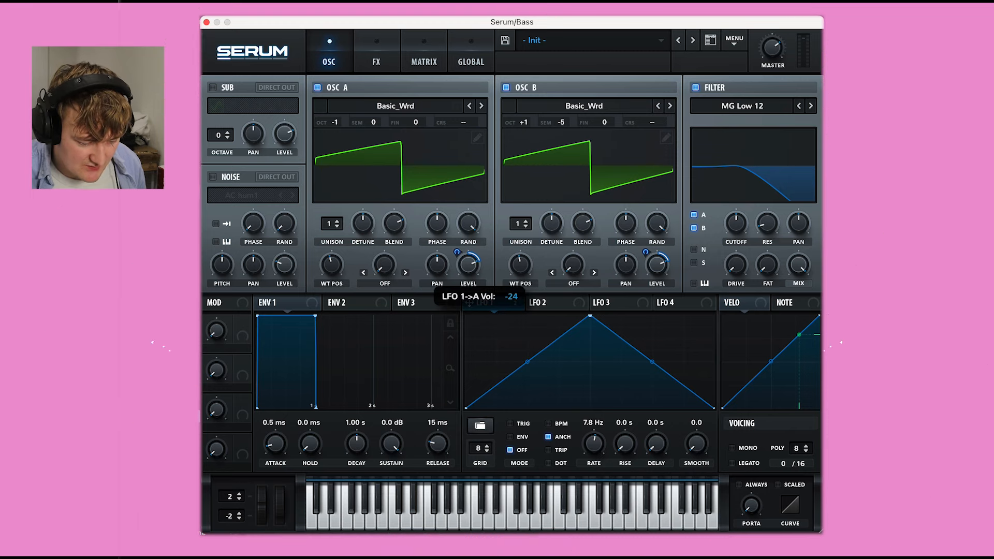
left_click(645, 252)
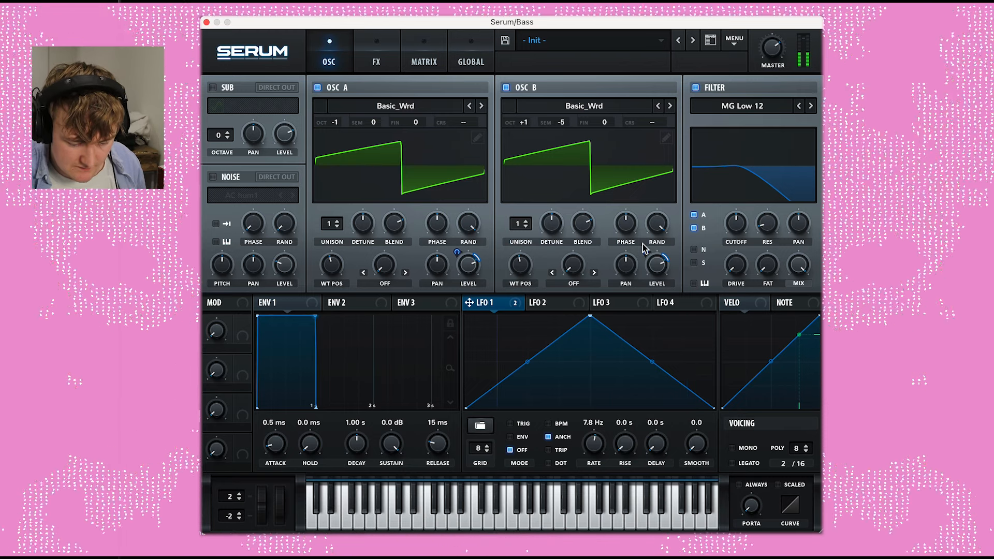
Set LFO 1's rate to 3.8 Hz, its smoothing to 47.0 and its rise time to 0.9 s
mouse_move(593, 444)
left_mouse_down()
mouse_move(594, 459)
mouse_move(602, 454)
left_mouse_up()
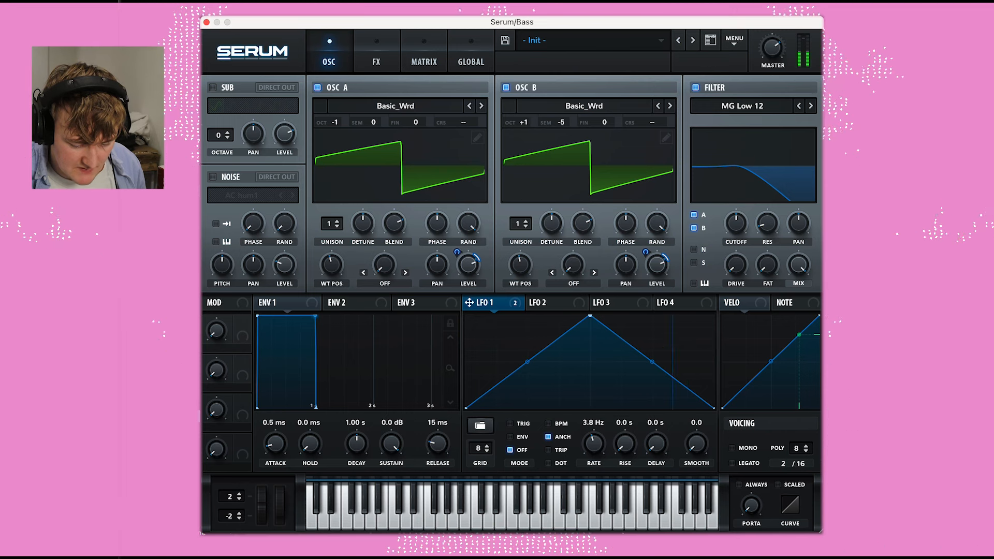
left_click_drag(696, 444, 697, 424)
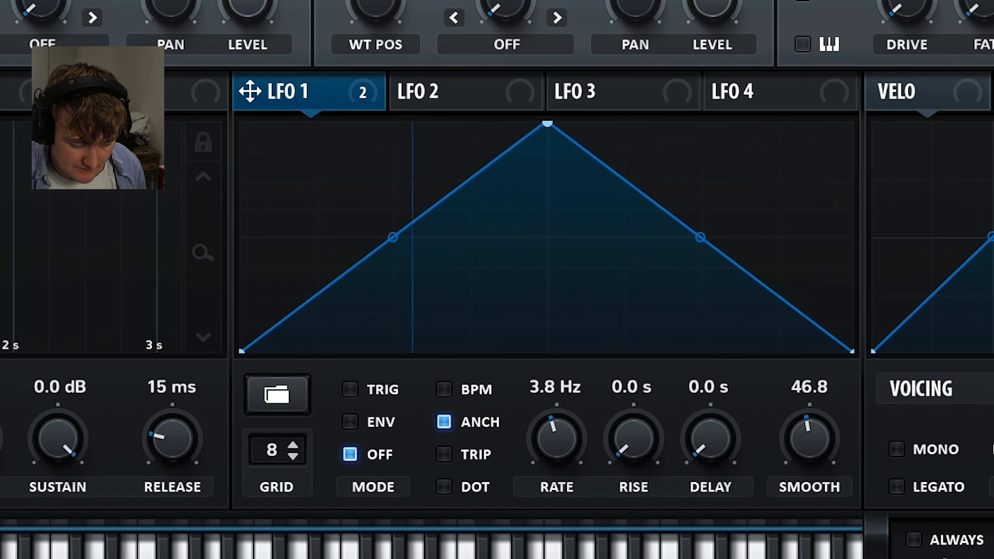
left_click_drag(809, 439, 809, 438)
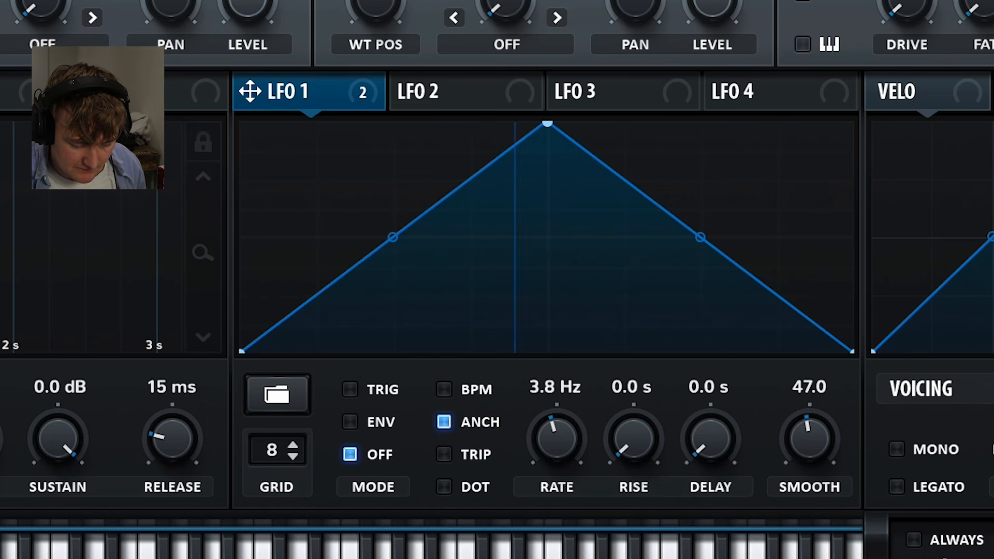
left_click_drag(634, 439, 634, 415)
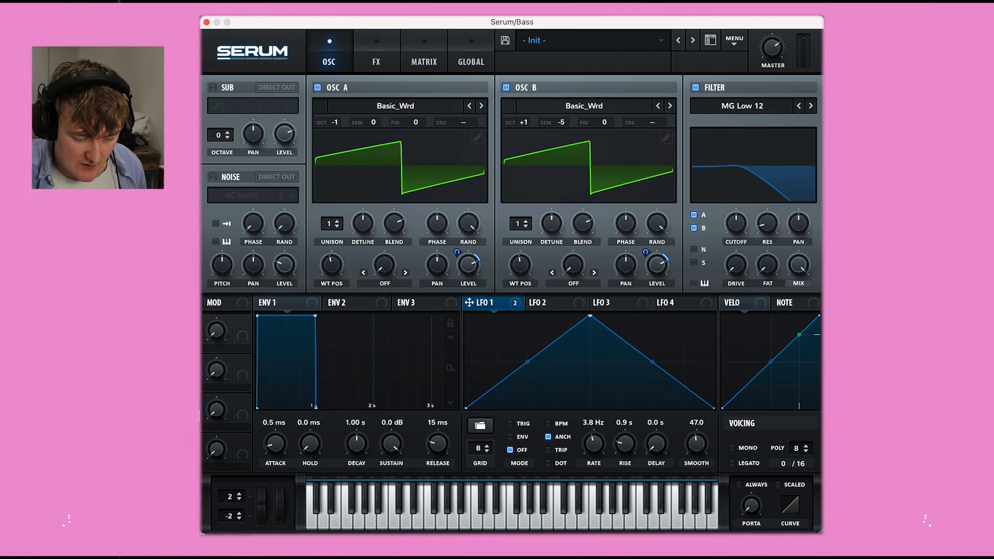
Modulate the slightly lowered filter cutoff with LFO 2, using a 1/2 rate and a flattened triangle with raised end points
left_click(534, 304)
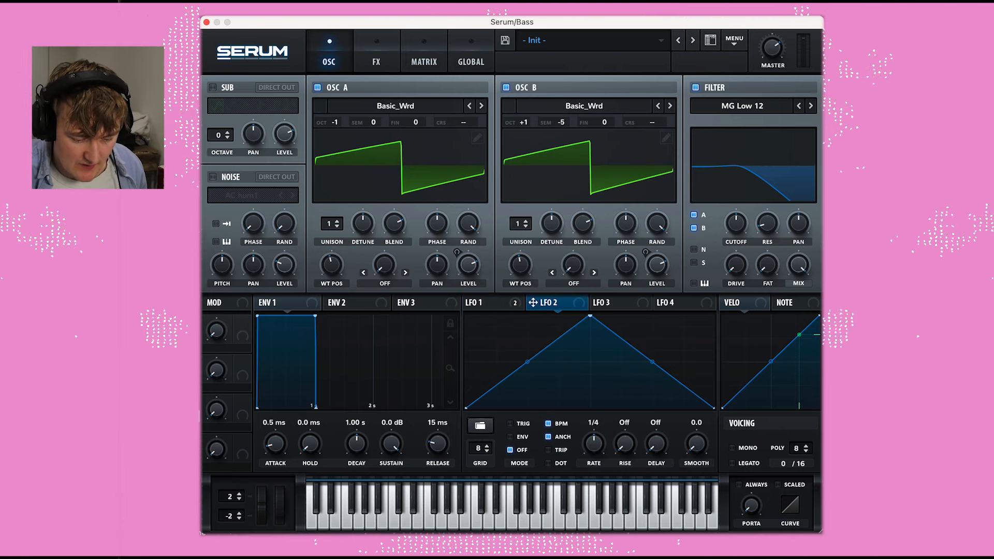
left_click_drag(736, 224, 736, 237)
left_click_drag(532, 302, 725, 213)
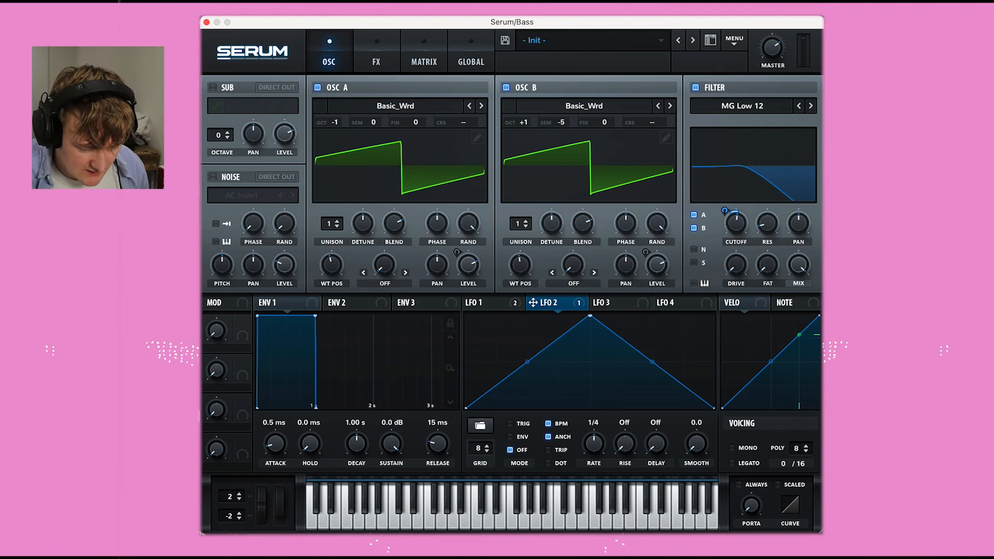
key("space")
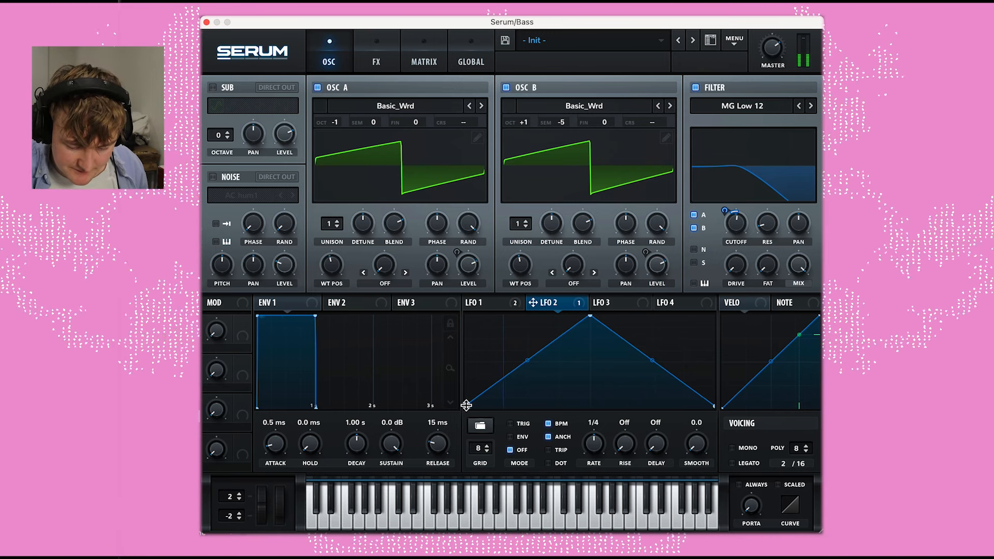
left_click_drag(466, 405, 466, 334)
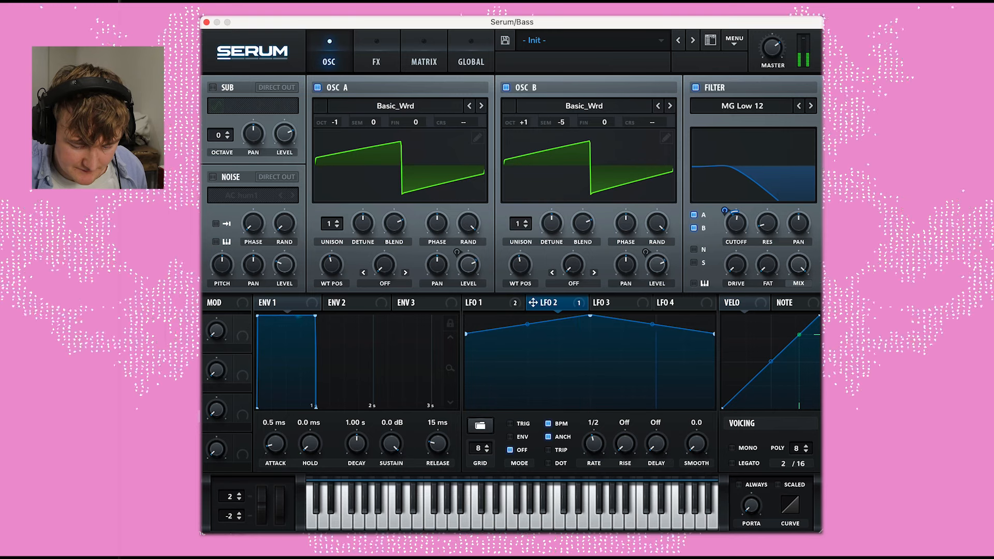
Raise the filter cutoff slightly and add a little resonance
right_click(736, 224)
left_click_drag(736, 224, 736, 219)
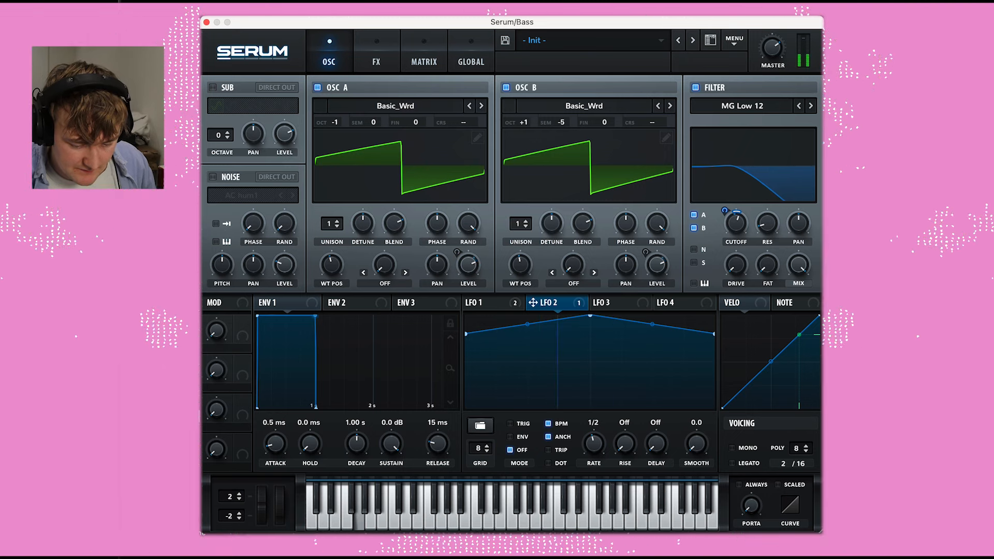
mouse_move(725, 211)
left_click_drag(725, 211, 767, 224)
Set the filter drive to 9% with a little fat and slightly more resonance
mouse_move(736, 265)
left_mouse_down()
mouse_move(767, 264)
mouse_move(733, 276)
left_mouse_up()
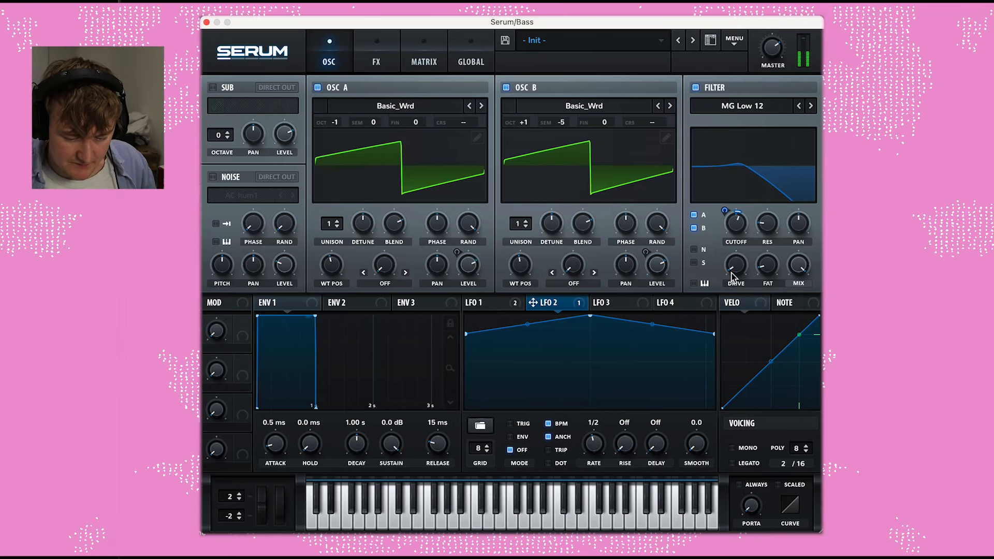
left_click_drag(766, 265, 736, 257)
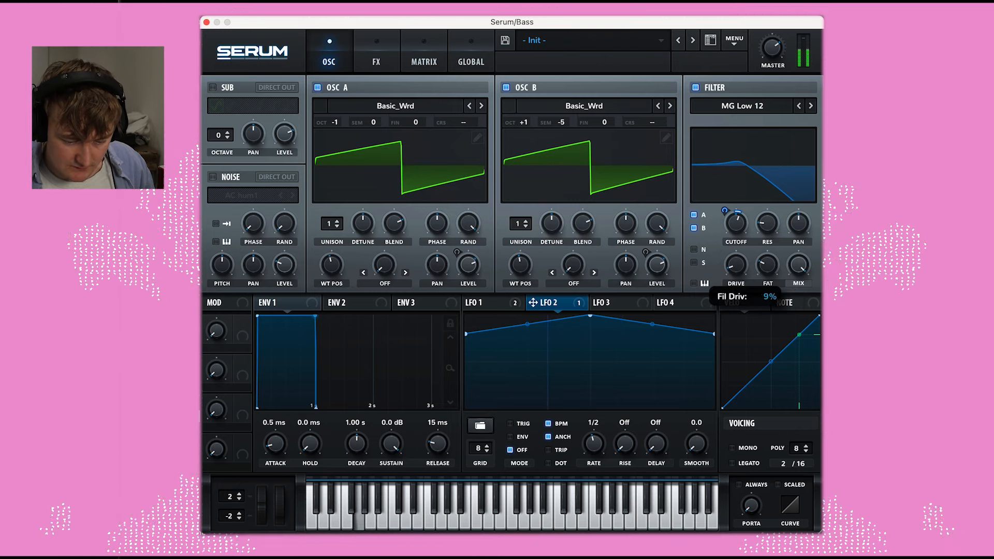
left_click_drag(736, 223, 767, 223)
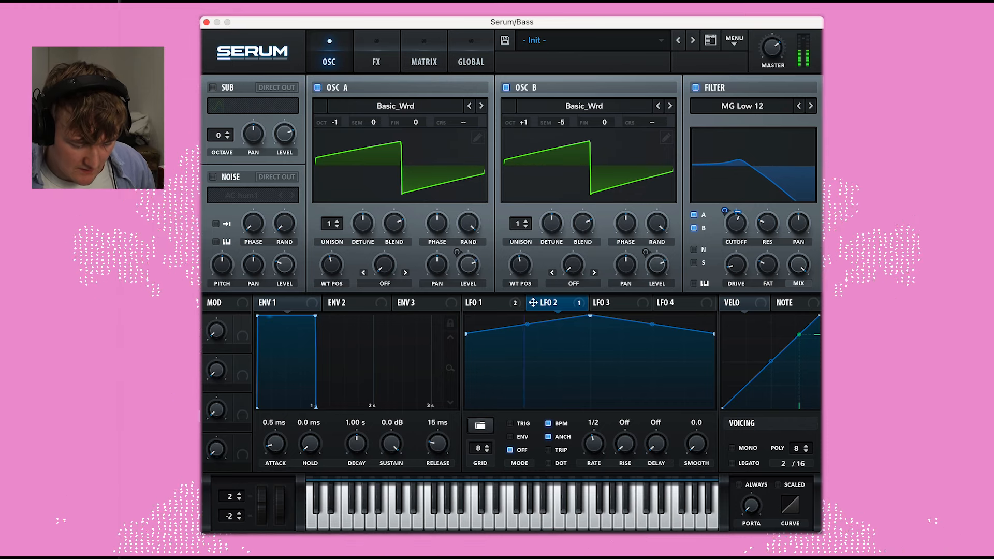
Audition LFO 2's full triangle, and set its start and end points to about 70% of the height
left_click_drag(466, 334, 465, 410)
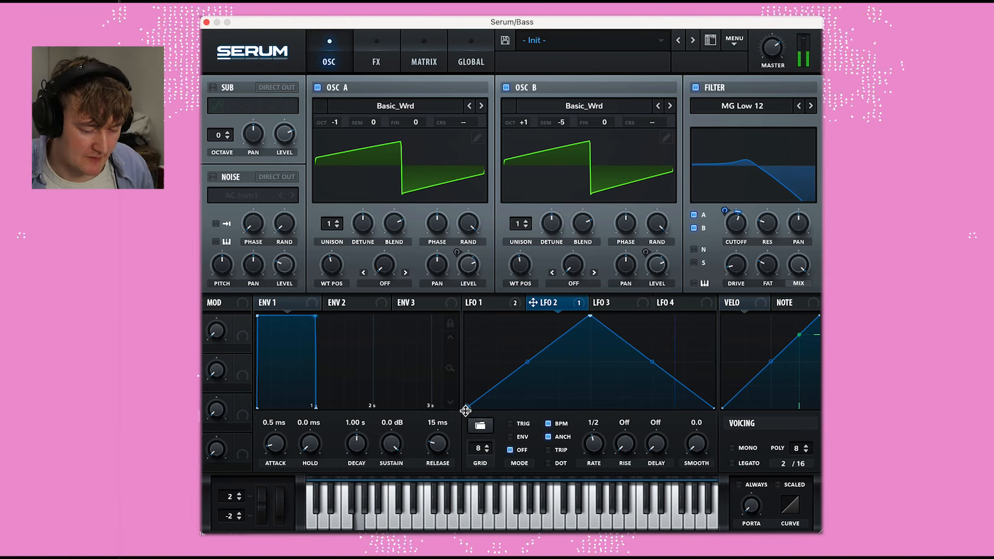
left_click_drag(465, 410, 442, 343)
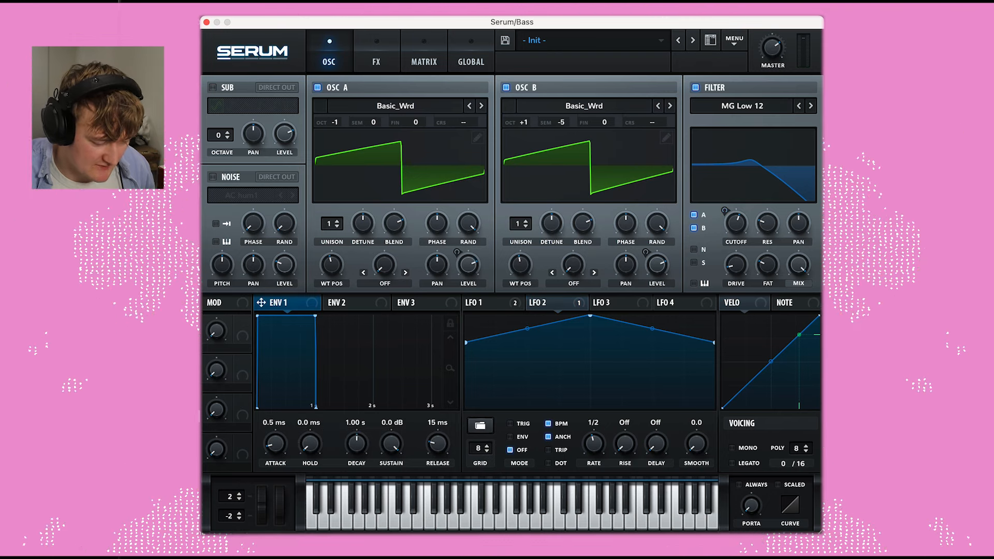
Set Envelope 1's attack to 5.2 ms, and enable mono, legato and always-on portamento with a small porta amount
left_click_drag(275, 443, 275, 432)
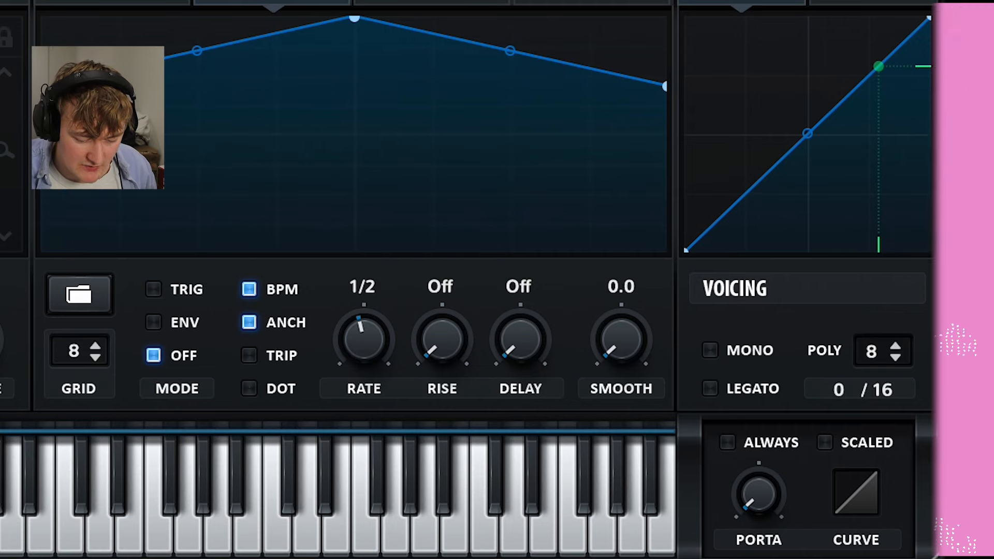
left_click(709, 350)
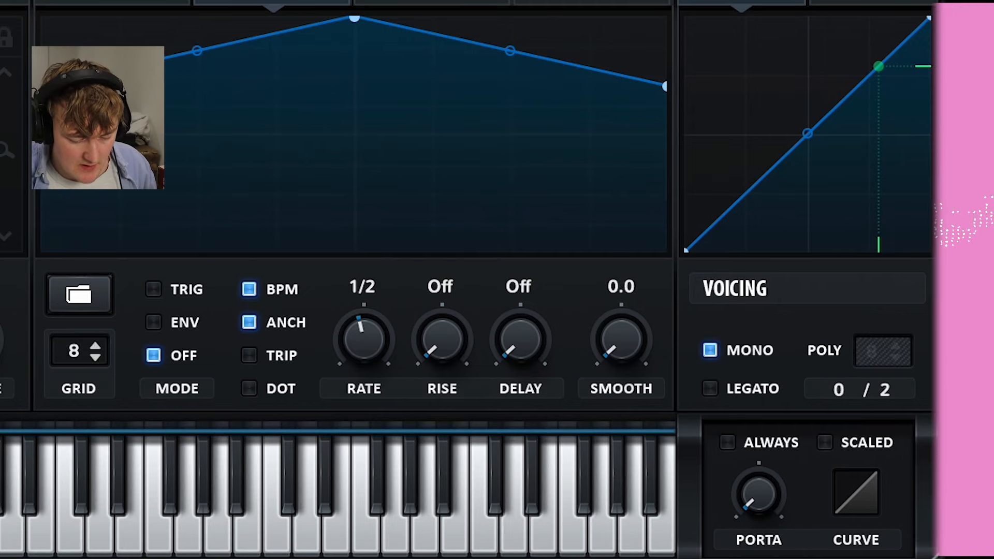
left_click(709, 388)
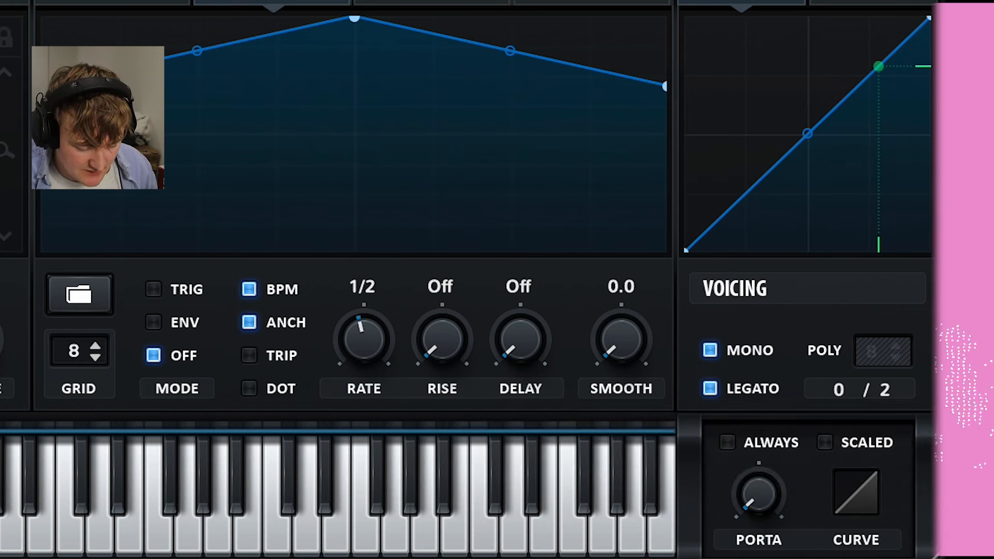
left_click(727, 442)
left_click_drag(758, 494, 758, 481)
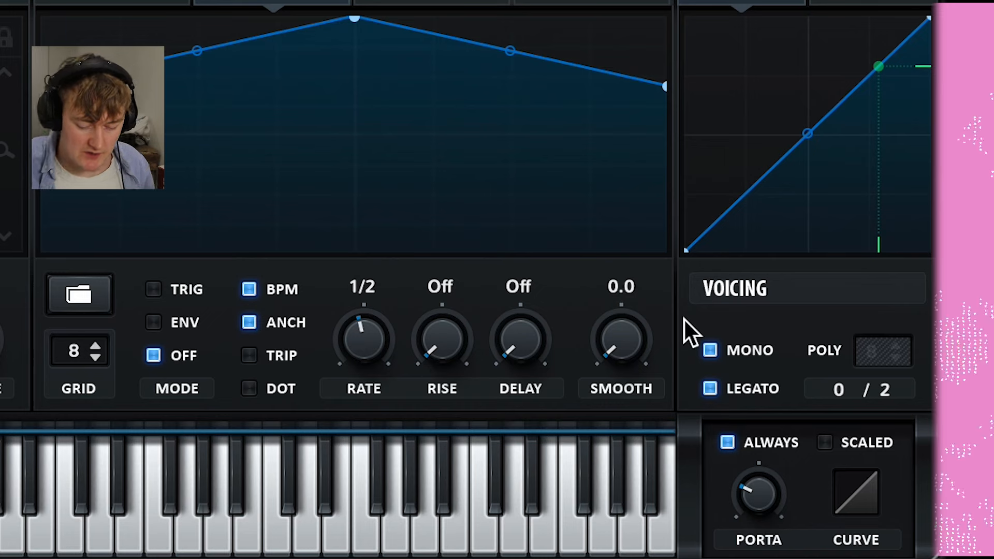
Try shorter and longer portamento times, and set the amount slightly below the middle of its range
left_click_drag(758, 494, 759, 490)
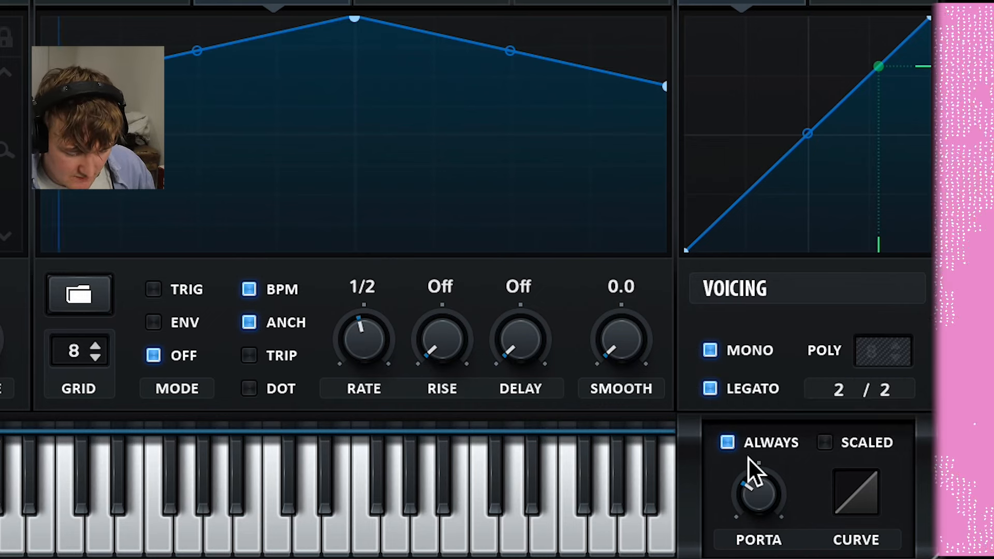
left_click_drag(751, 479, 751, 438)
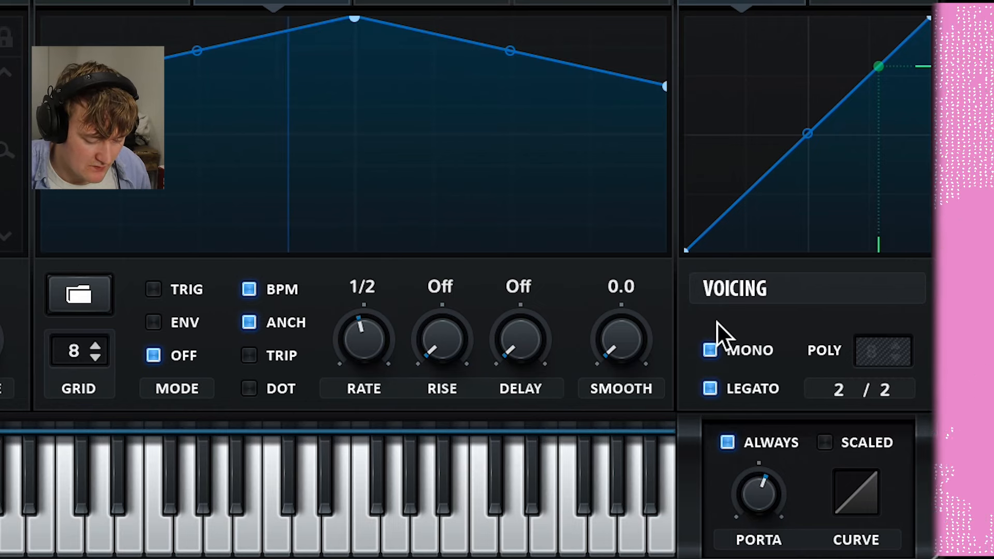
left_click_drag(758, 489, 763, 520)
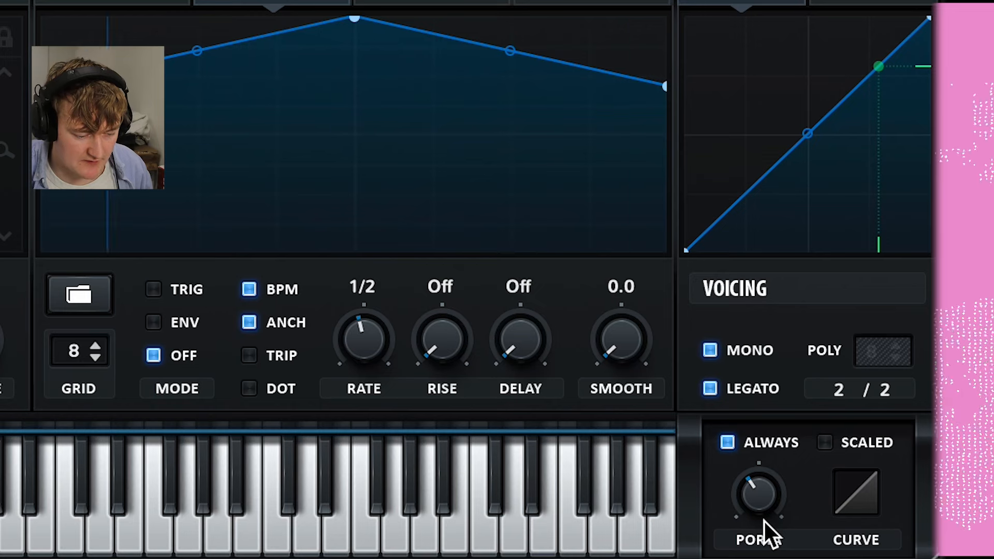
left_click_drag(763, 501, 764, 503)
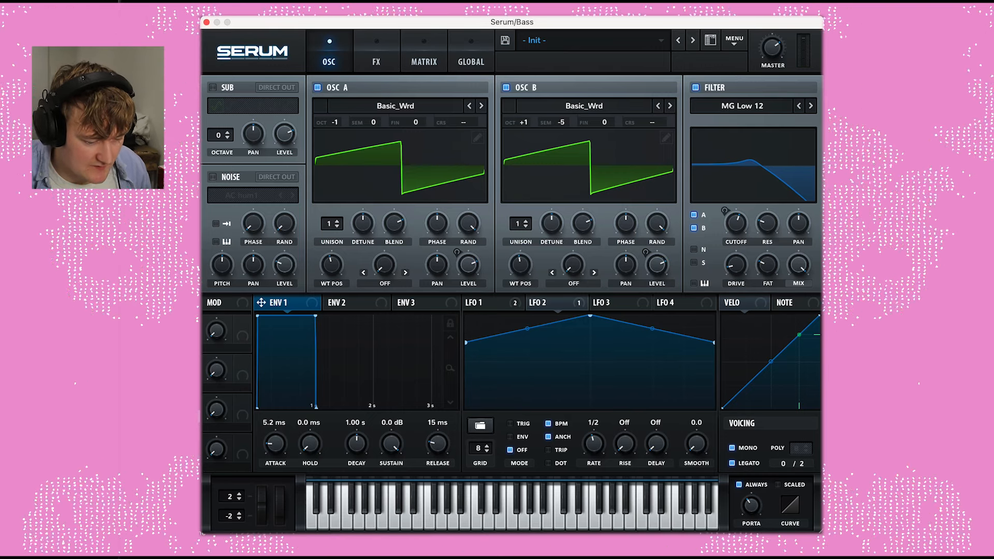
Enable the sub oscillator with a sine wave at octave 0, comparing the sound with and without it
left_click(377, 65)
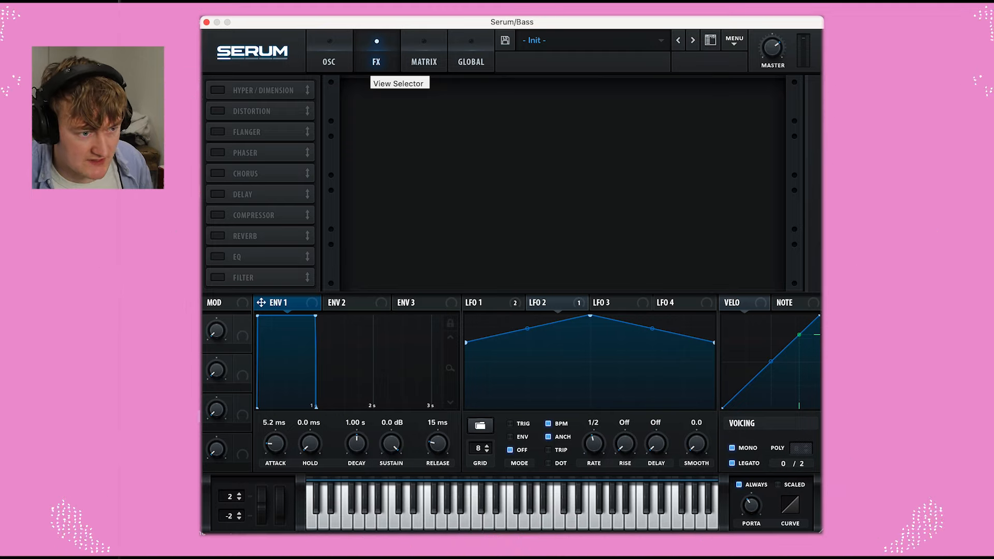
left_click(329, 62)
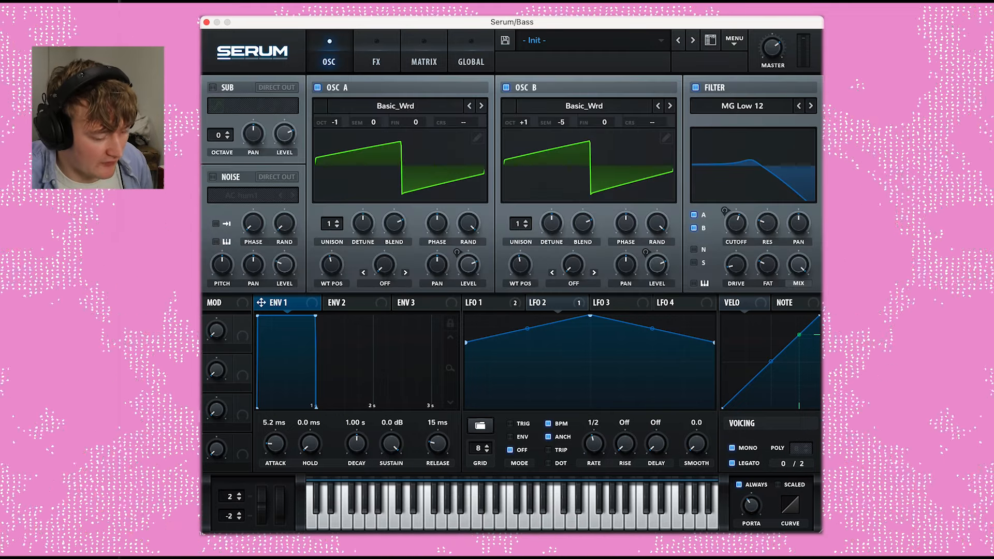
left_click(213, 87)
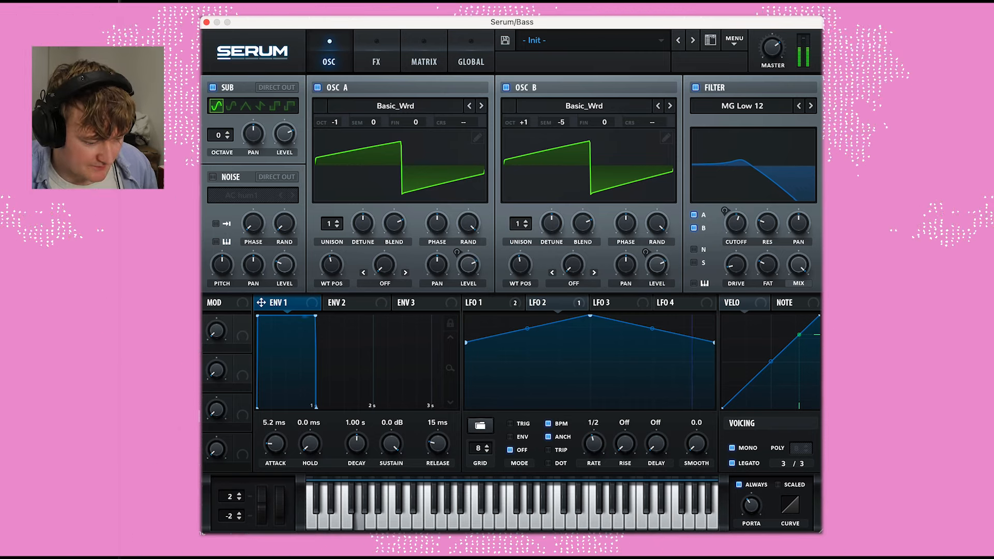
left_click(213, 88)
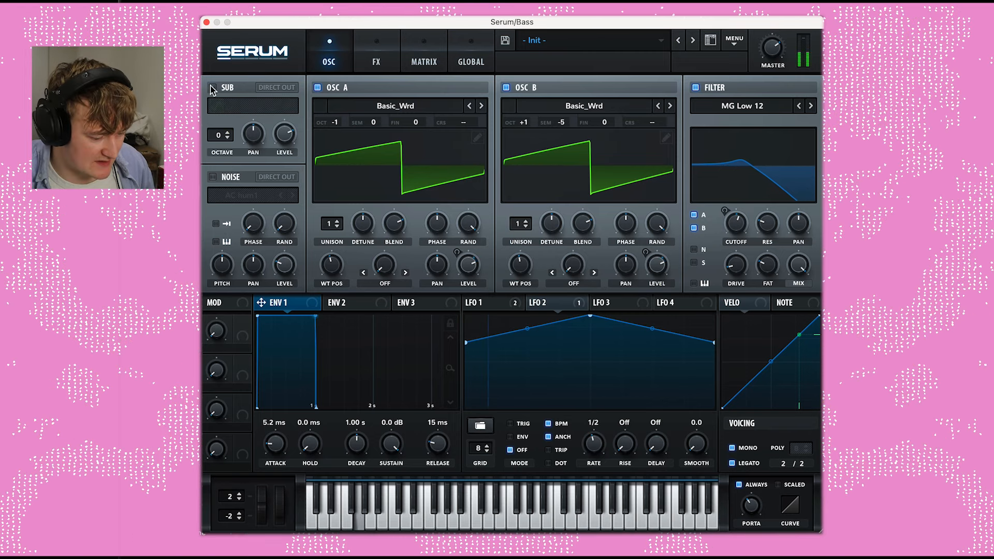
left_click(212, 88)
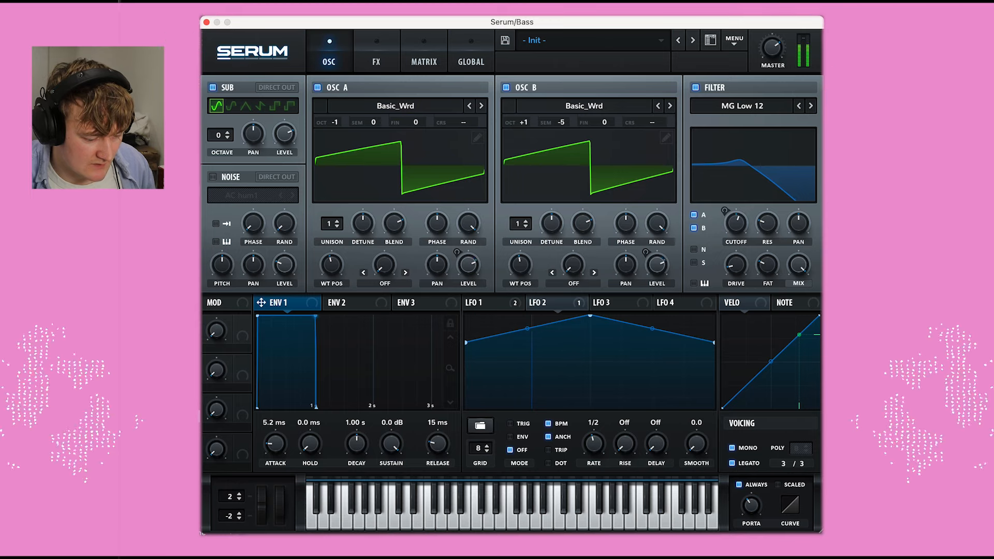
left_click(227, 138)
left_click(227, 132)
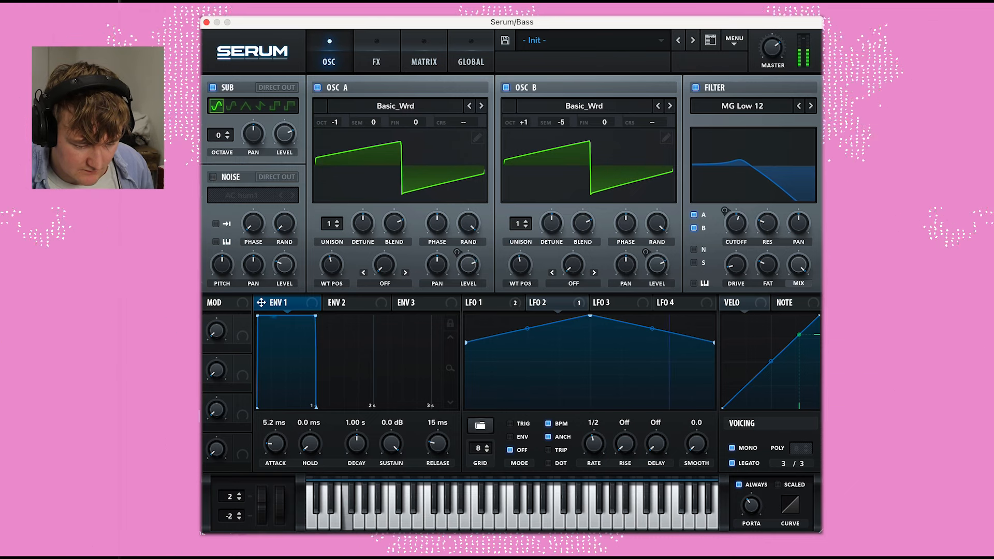
Lower OSC B's unison detune slightly
left_click(551, 225)
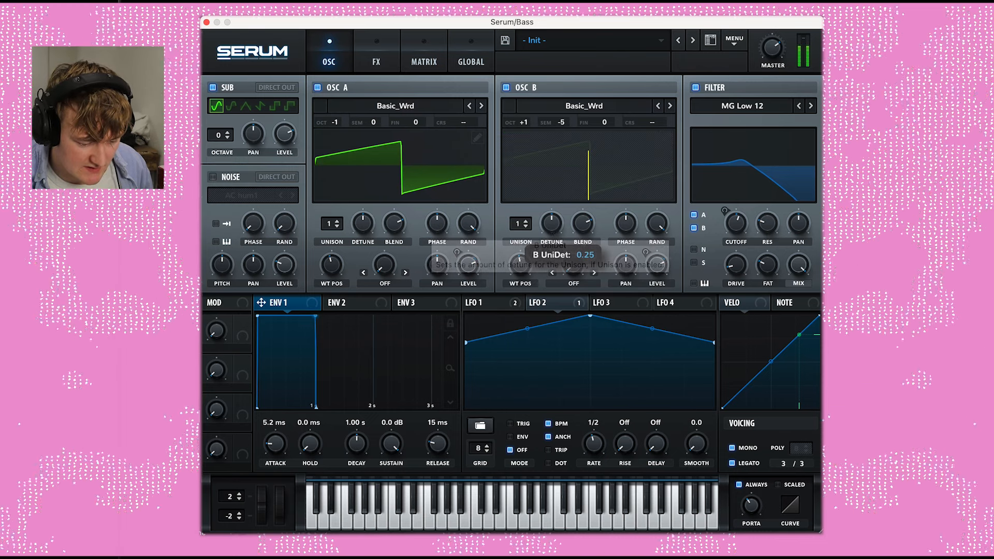
left_click_drag(552, 224, 551, 227)
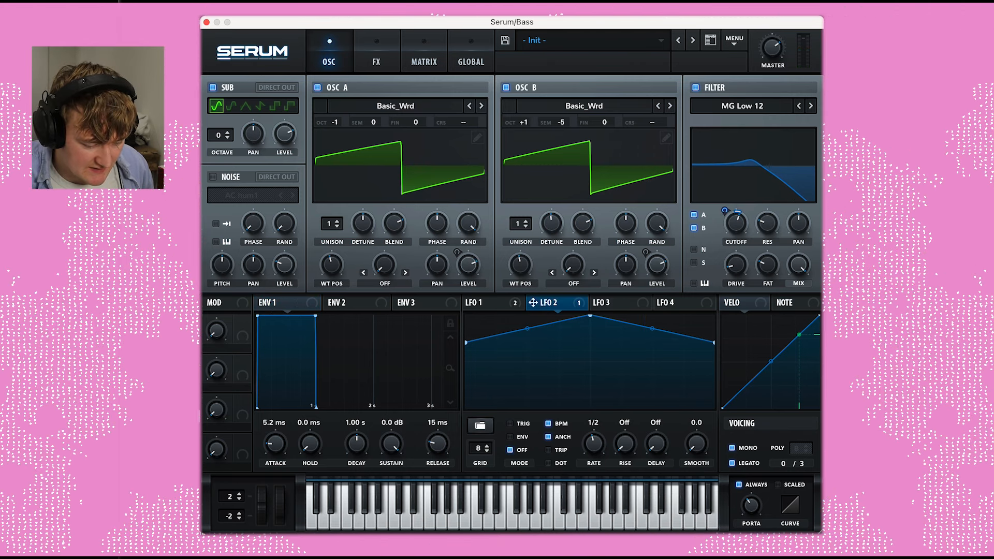
Modulate the wavetable position of both oscillators with LFO 2, using small amounts, with 8 on OSC B
left_click_drag(533, 302, 509, 270)
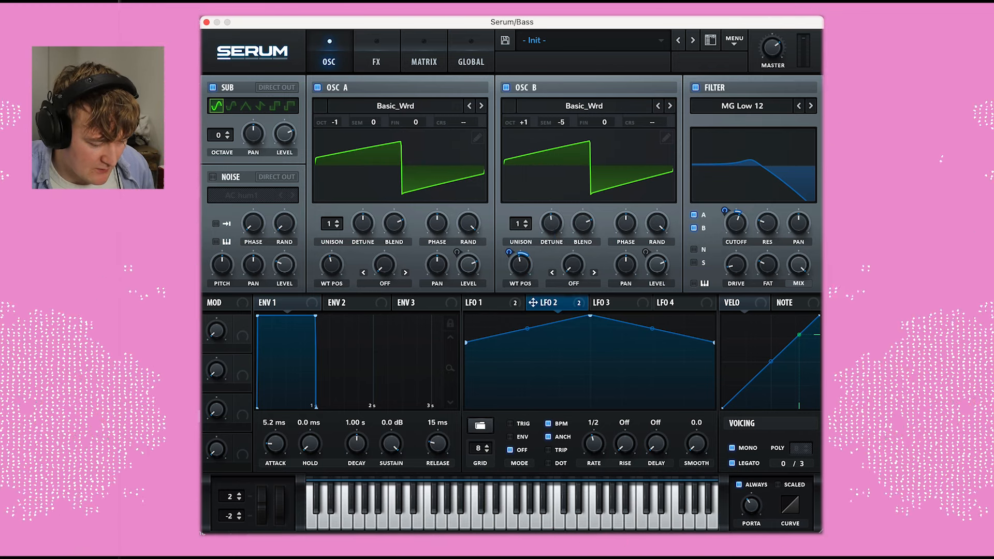
left_click_drag(533, 302, 331, 265)
mouse_move(320, 252)
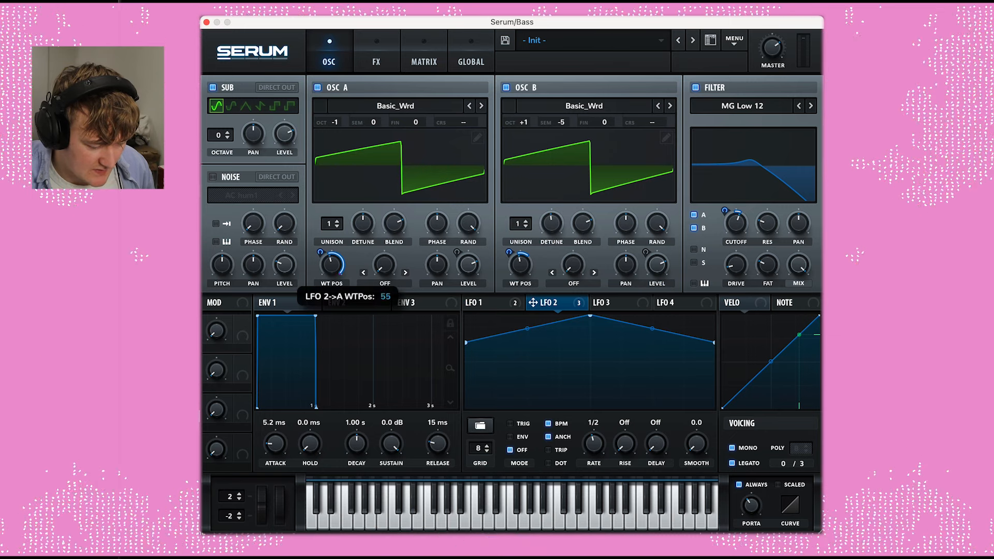
left_click_drag(321, 253, 321, 265)
left_click_drag(520, 265, 508, 257)
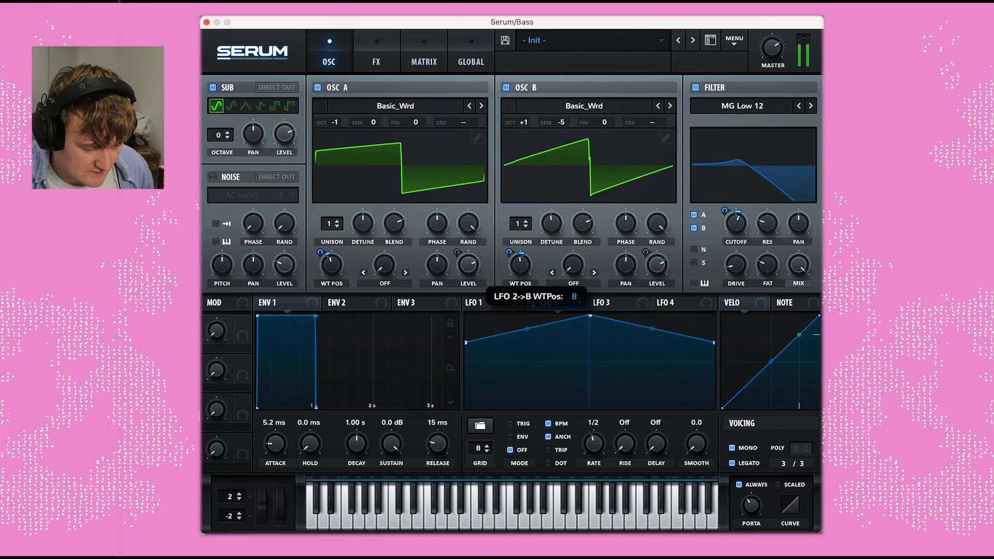
Fine-tune OSC A's wavetable position and its LFO 2 modulation amount, keeping the modulator assigned
left_click_drag(332, 265, 320, 246)
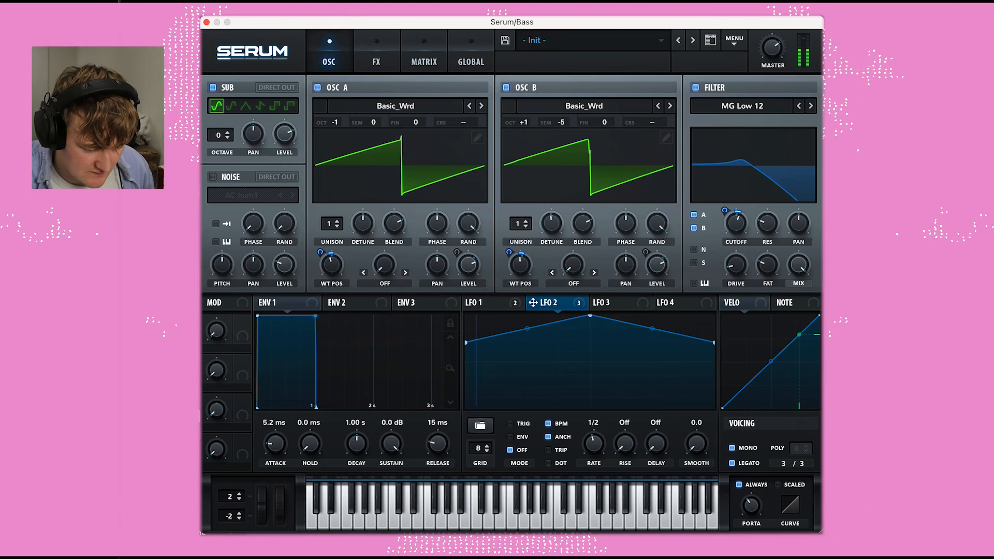
left_click_drag(320, 252, 320, 249)
right_click(332, 254)
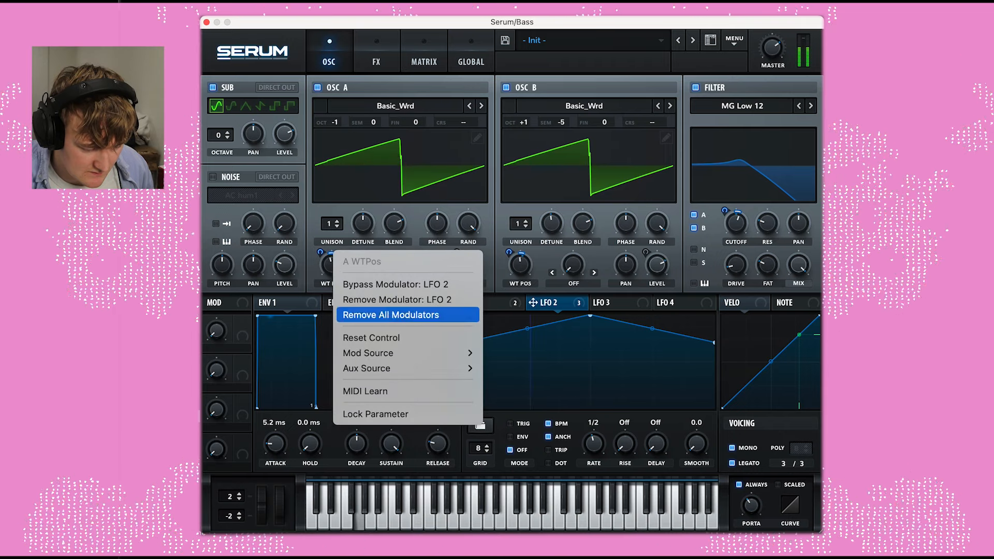
left_click(311, 265)
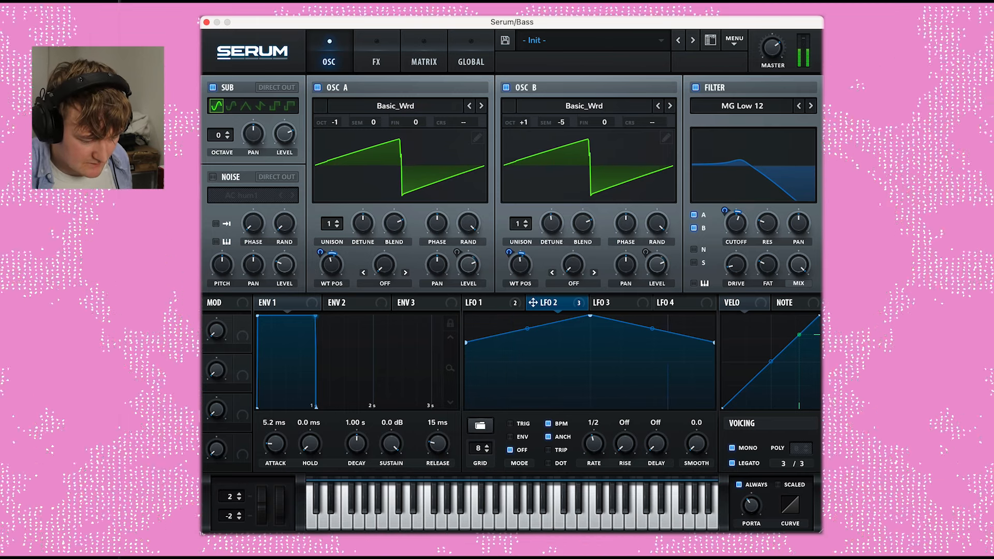
left_click_drag(335, 274, 333, 267)
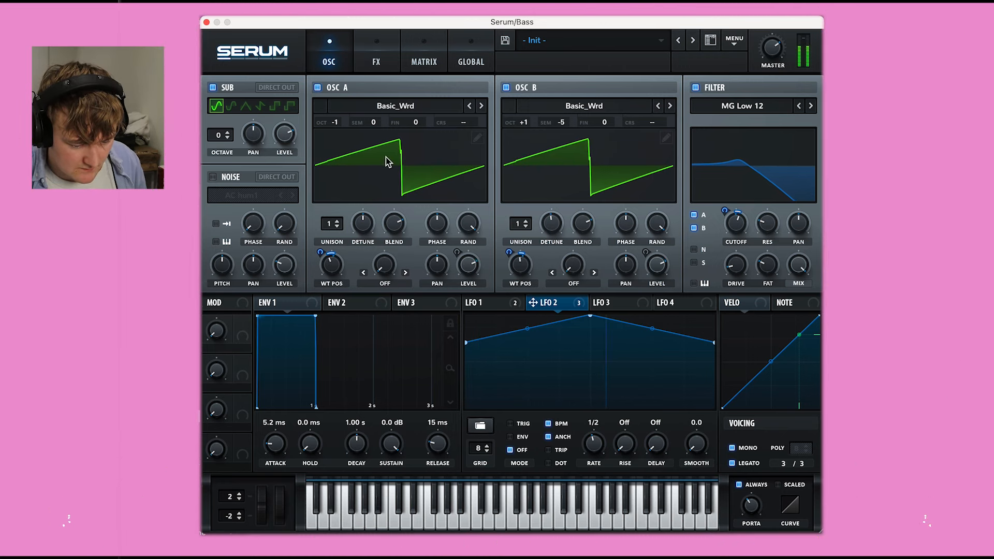
Lower OSC B's unison detune further, and set fine tuning to -7 on OSC A and 1 on OSC B
left_click_drag(551, 223, 551, 233)
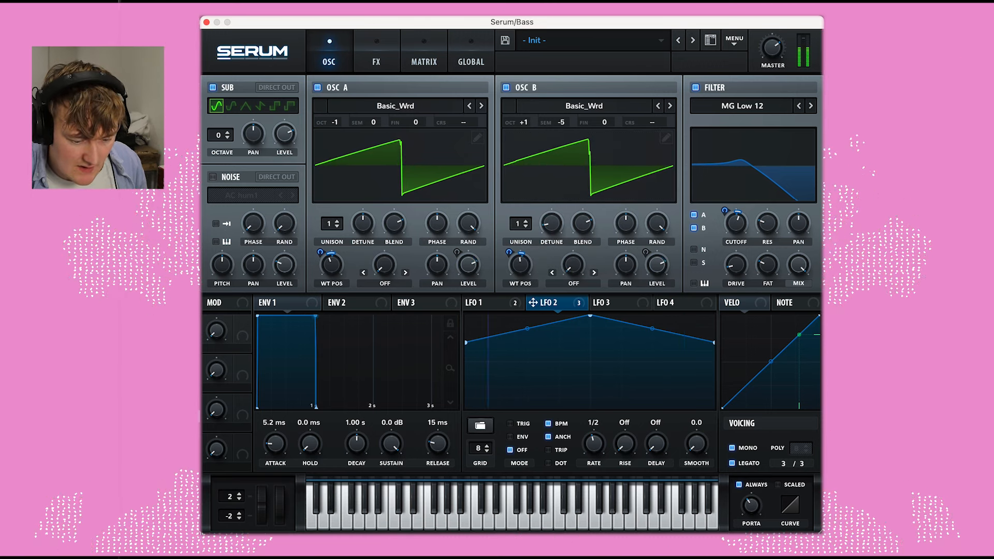
left_click_drag(415, 122, 415, 129)
left_click_drag(604, 123, 603, 116)
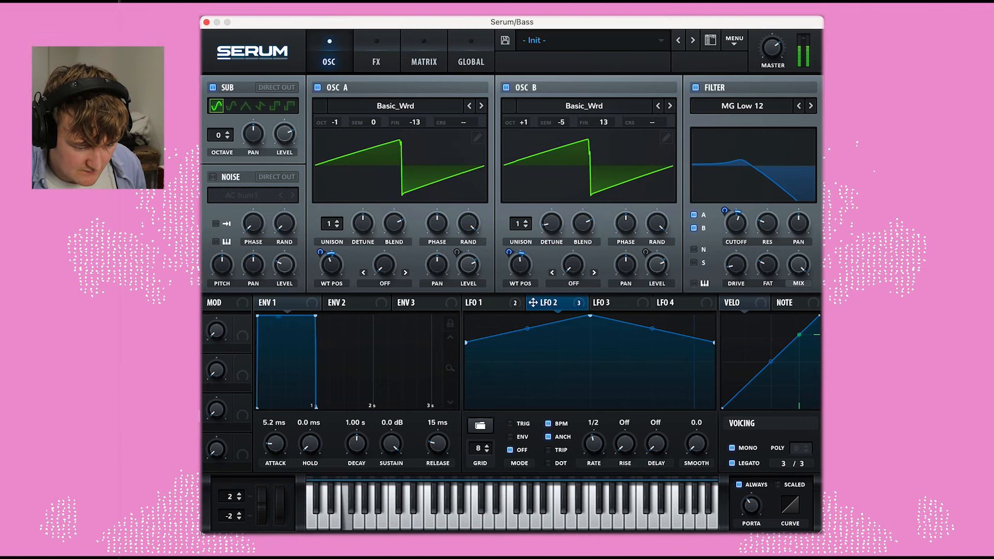
mouse_move(421, 124)
left_mouse_down()
mouse_move(420, 116)
mouse_move(420, 124)
left_mouse_up()
left_click_drag(603, 122, 604, 117)
left_click_drag(415, 122, 418, 122)
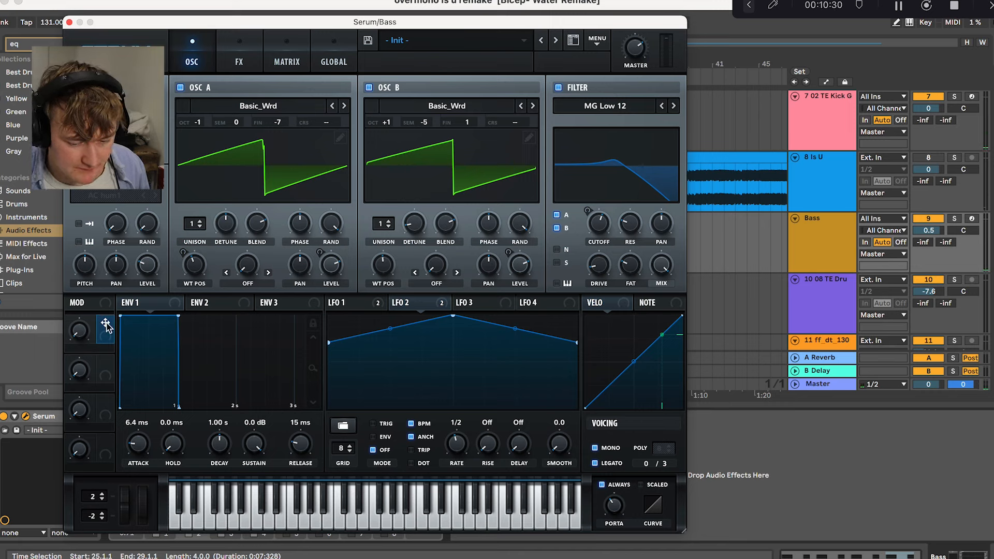
Assign Macro 1 to the filter cutoff, raise the macro to 41%, and close the synth window
left_click_drag(106, 325, 587, 204)
mouse_move(79, 331)
left_mouse_down()
mouse_move(79, 342)
mouse_move(78, 316)
left_mouse_up()
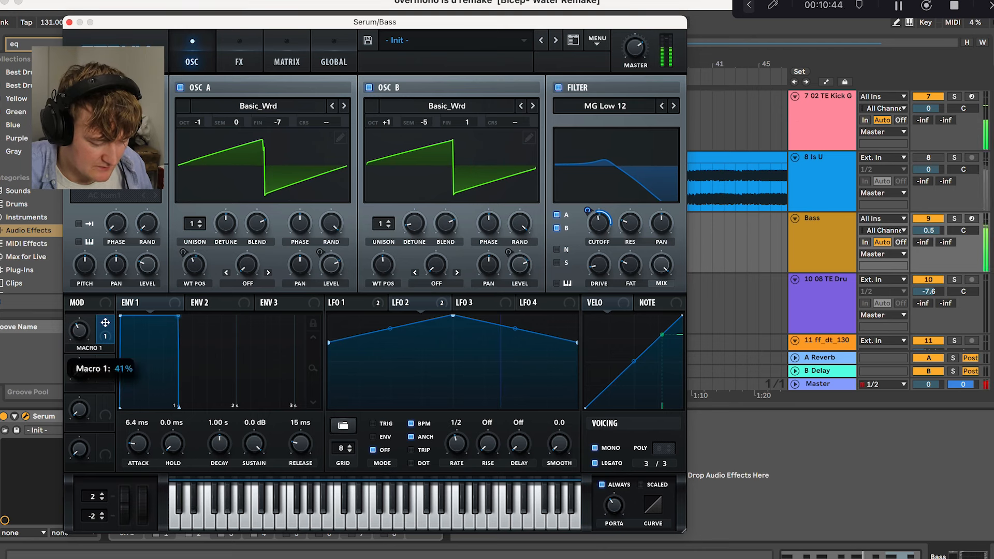
left_click(69, 22)
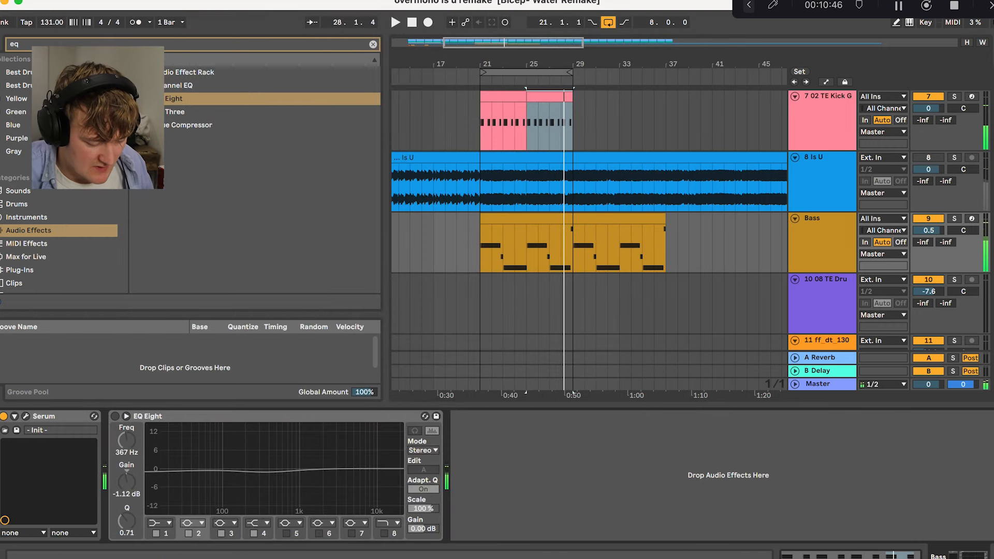